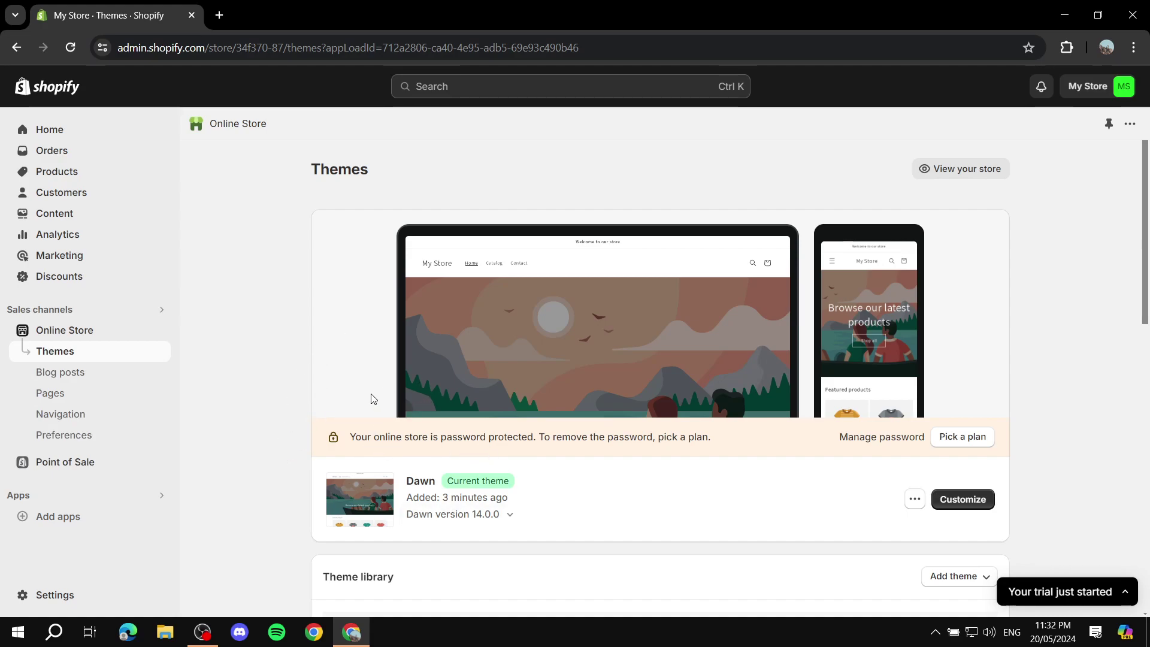
# Step: Open the online store's Pages list, which shows only the Contact page
pyautogui.click(60, 397)
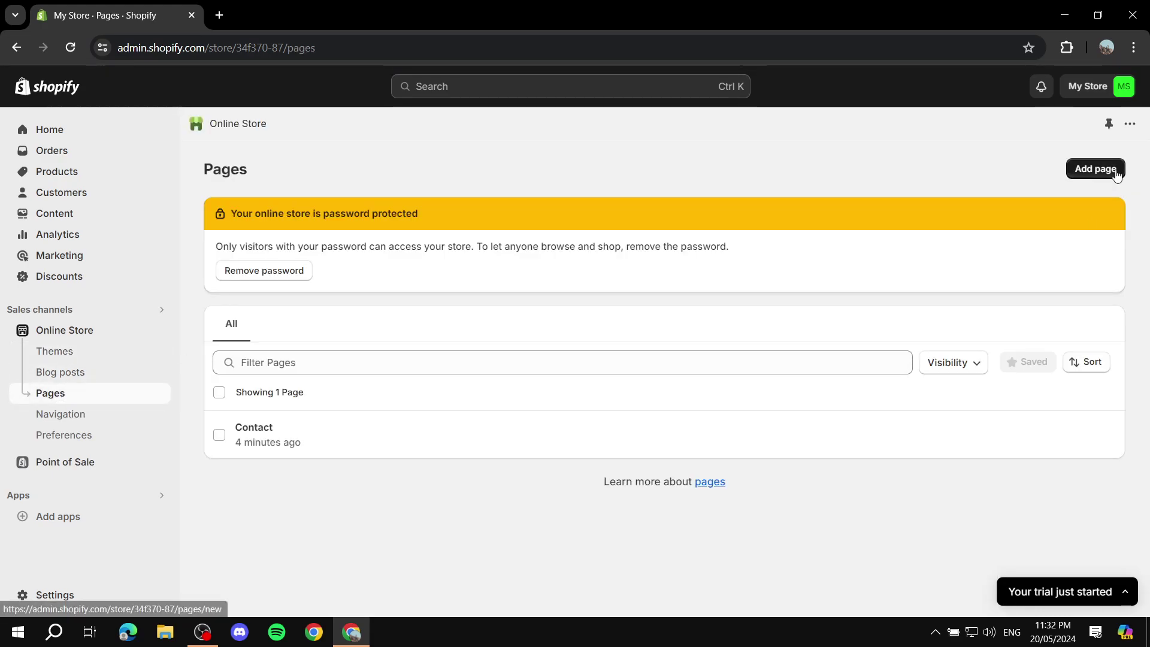
pyautogui.click(1116, 173)
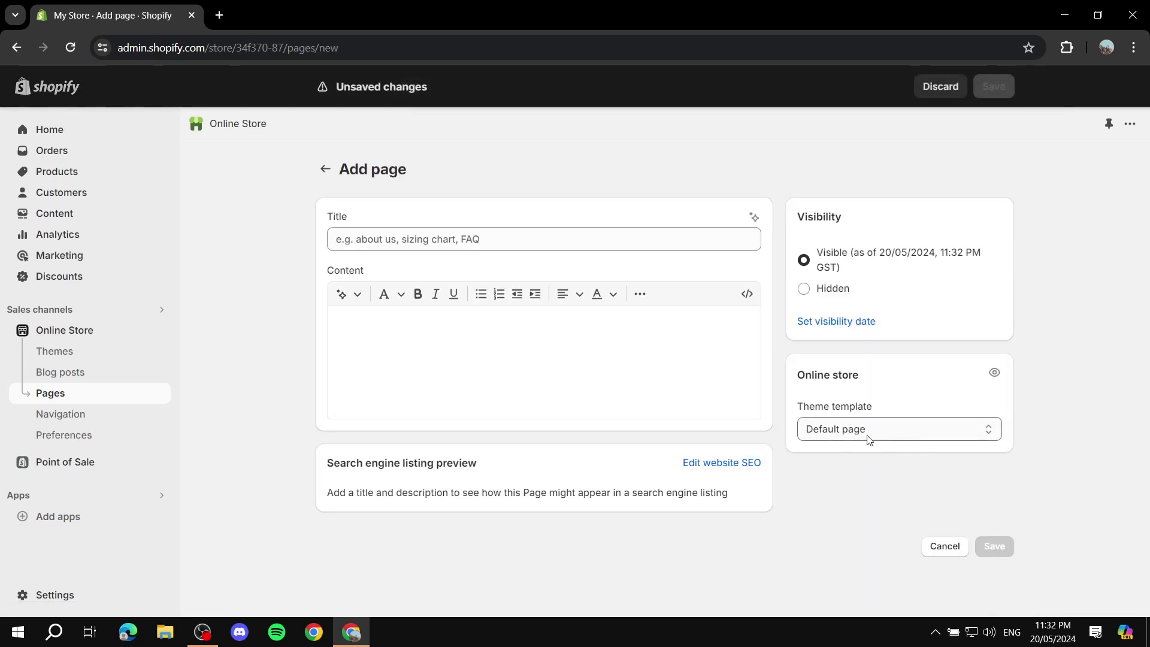
pyautogui.moveTo(793, 408); pyautogui.dragTo(908, 409)
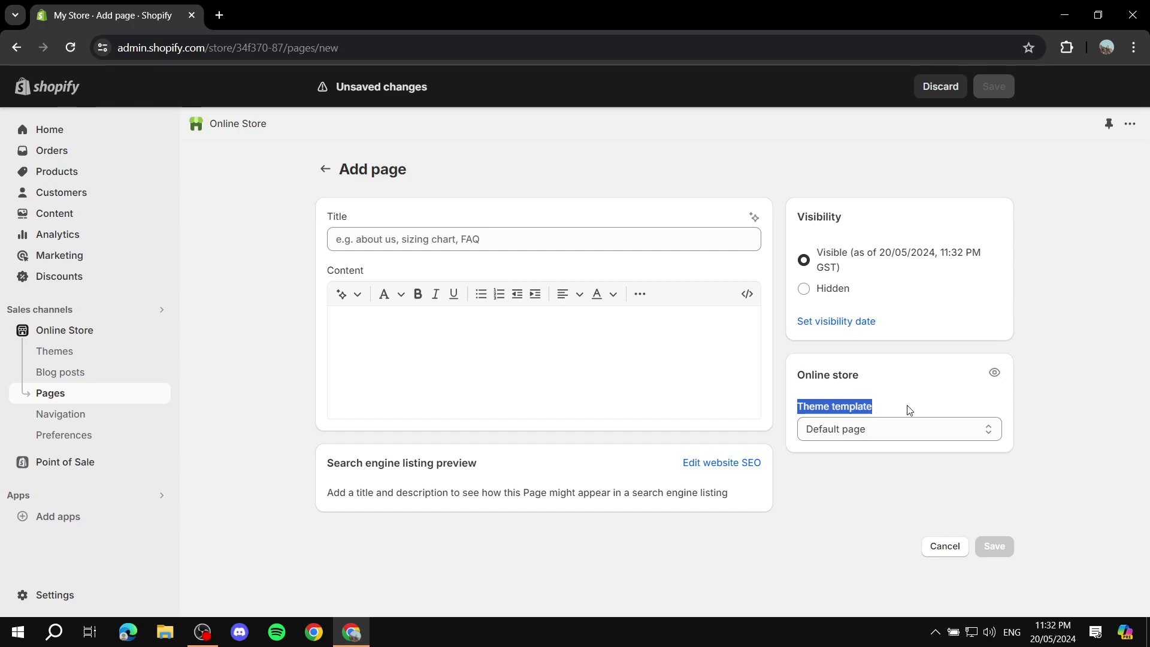
pyautogui.click(901, 430)
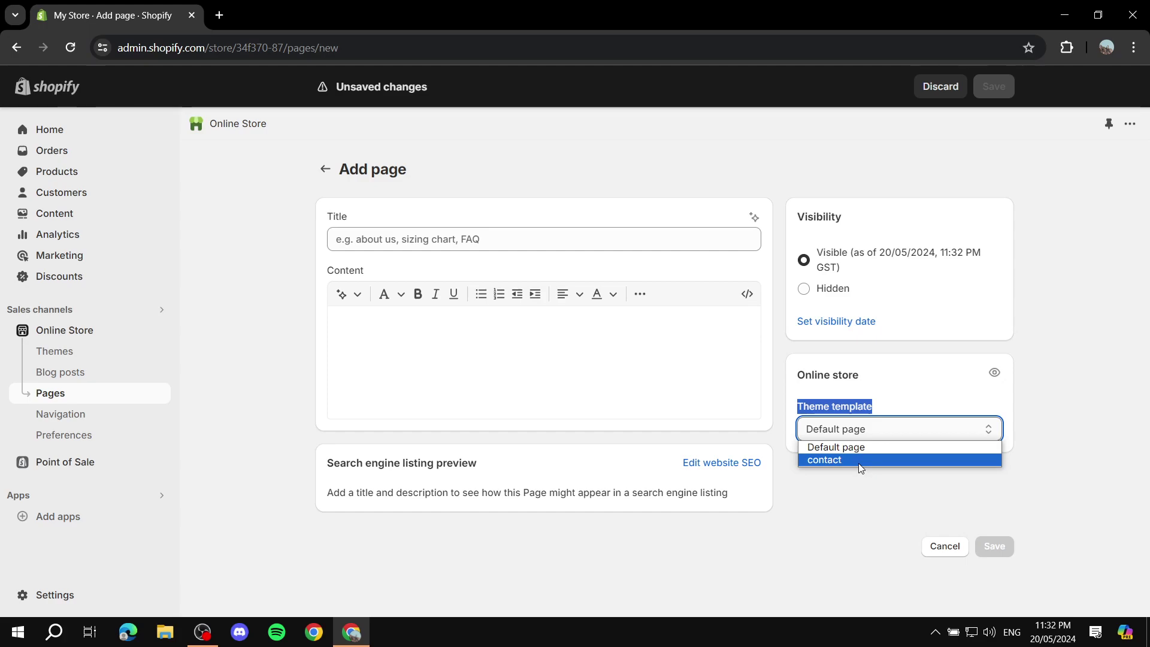
pyautogui.click(1116, 464)
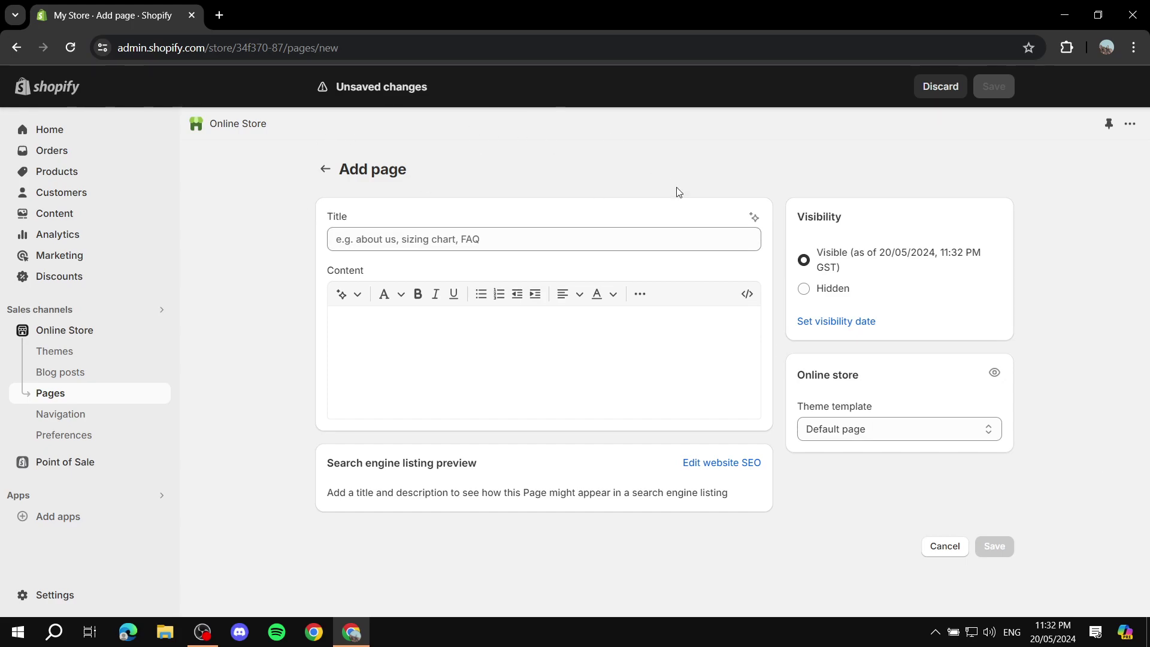
pyautogui.click(325, 169)
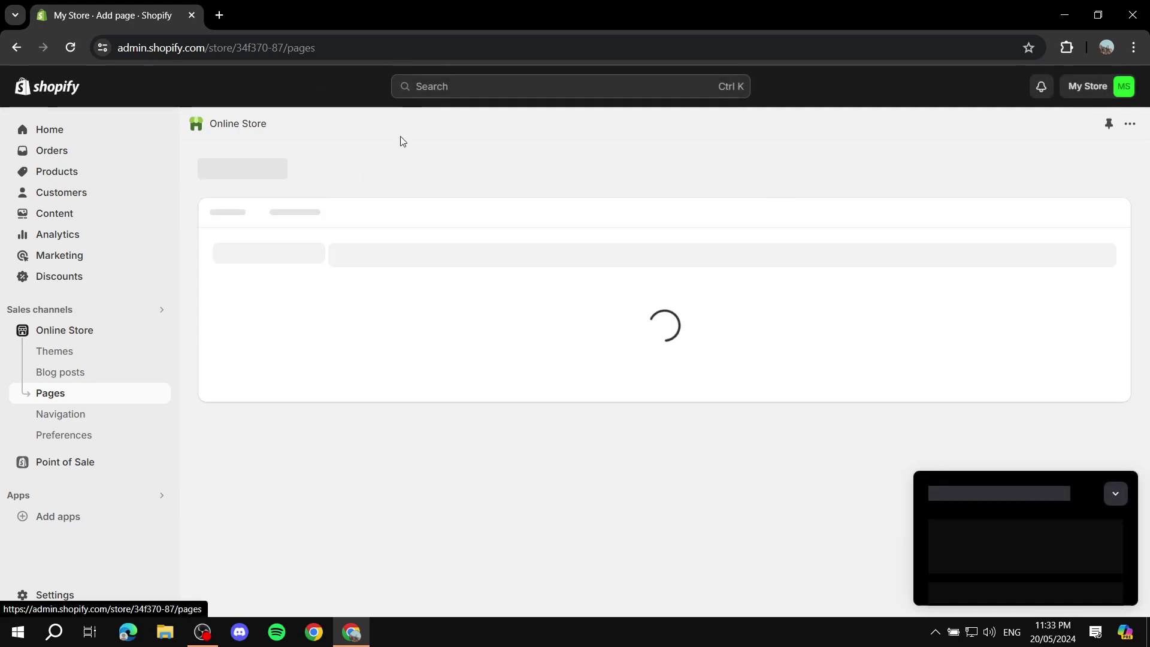
# Step: Collapse the trial notice and open the Dawn theme's code editor from Themes
pyautogui.click(1116, 493)
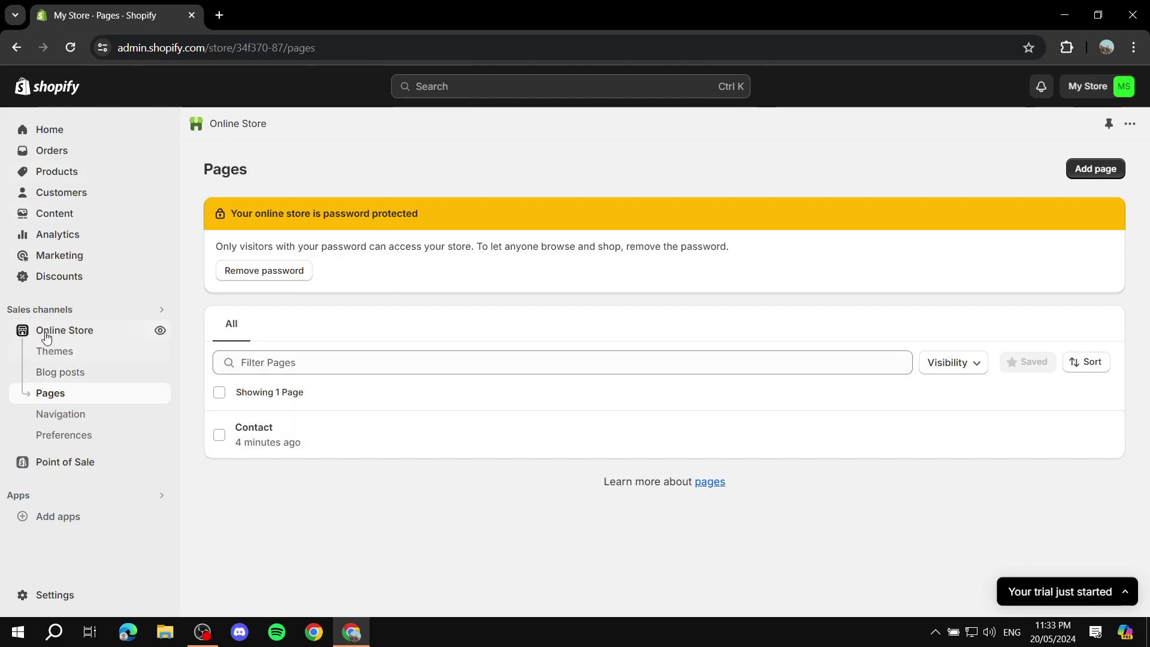
pyautogui.click(57, 352)
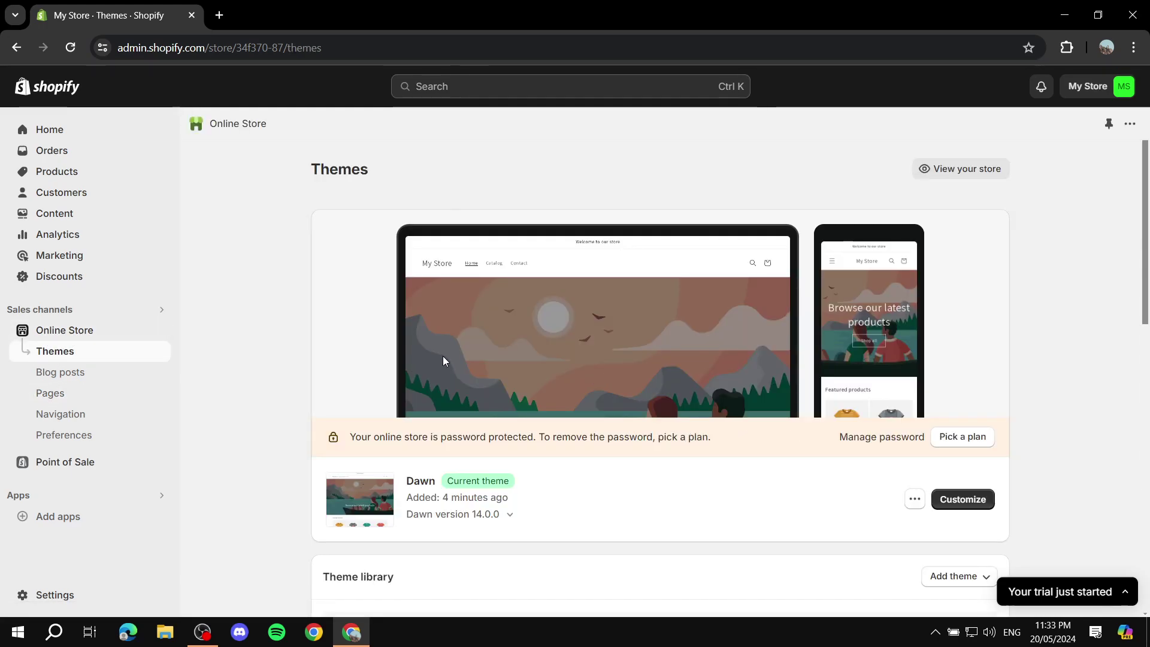
pyautogui.scroll(-1, 552, 448)
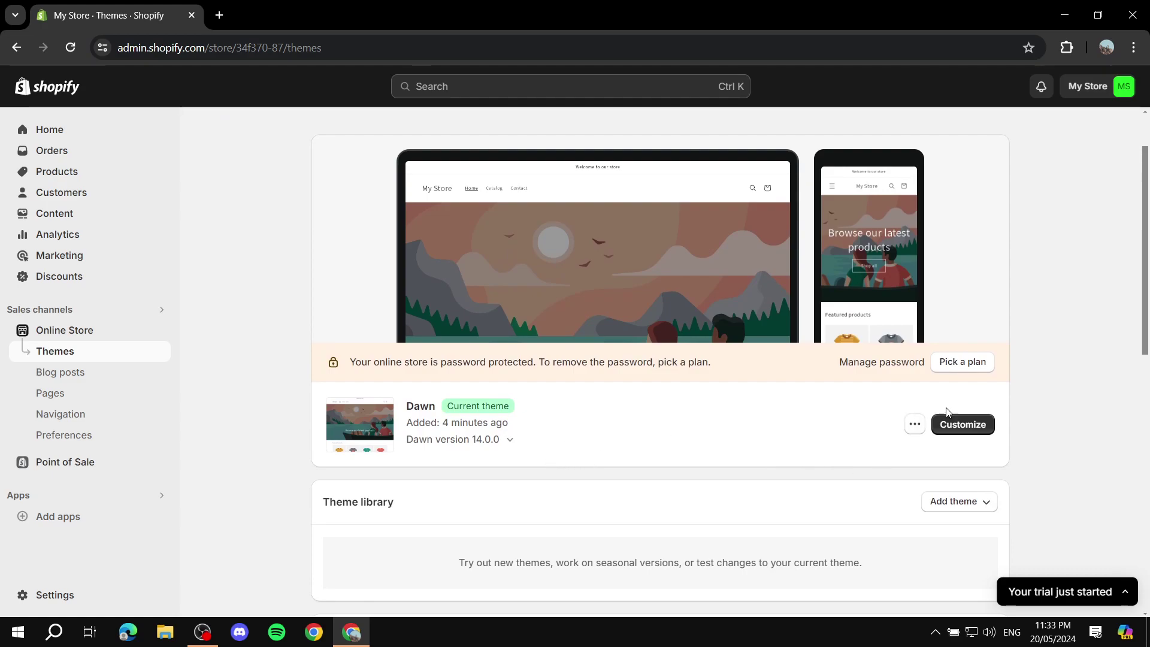
pyautogui.scroll(1, 873, 480)
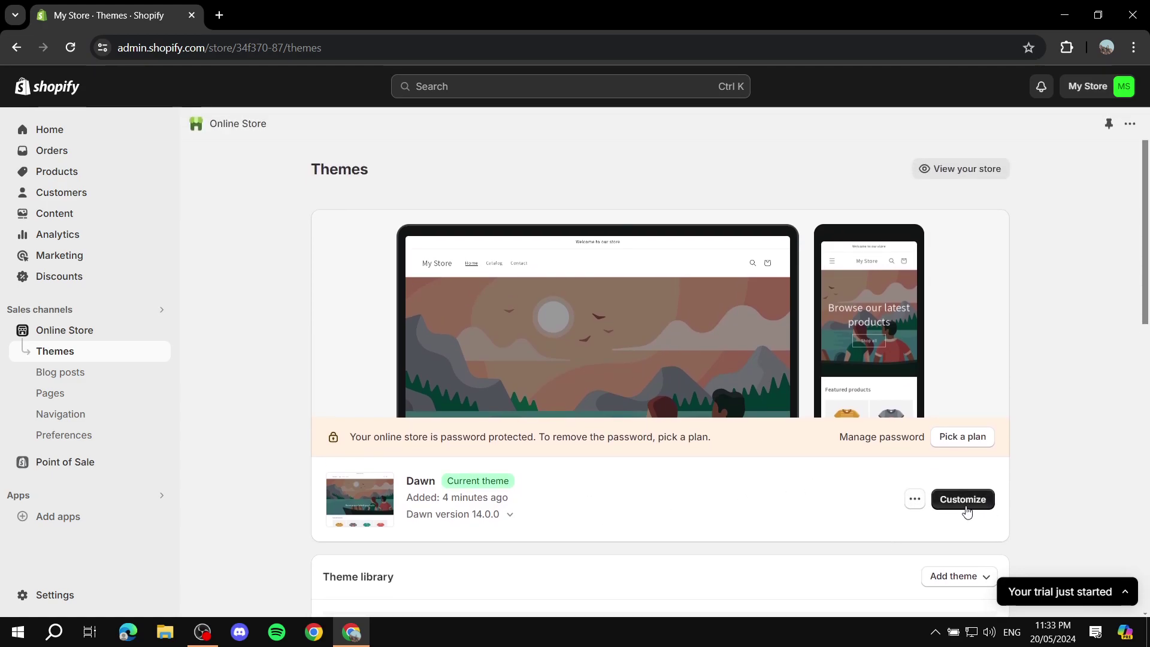
pyautogui.click(915, 501)
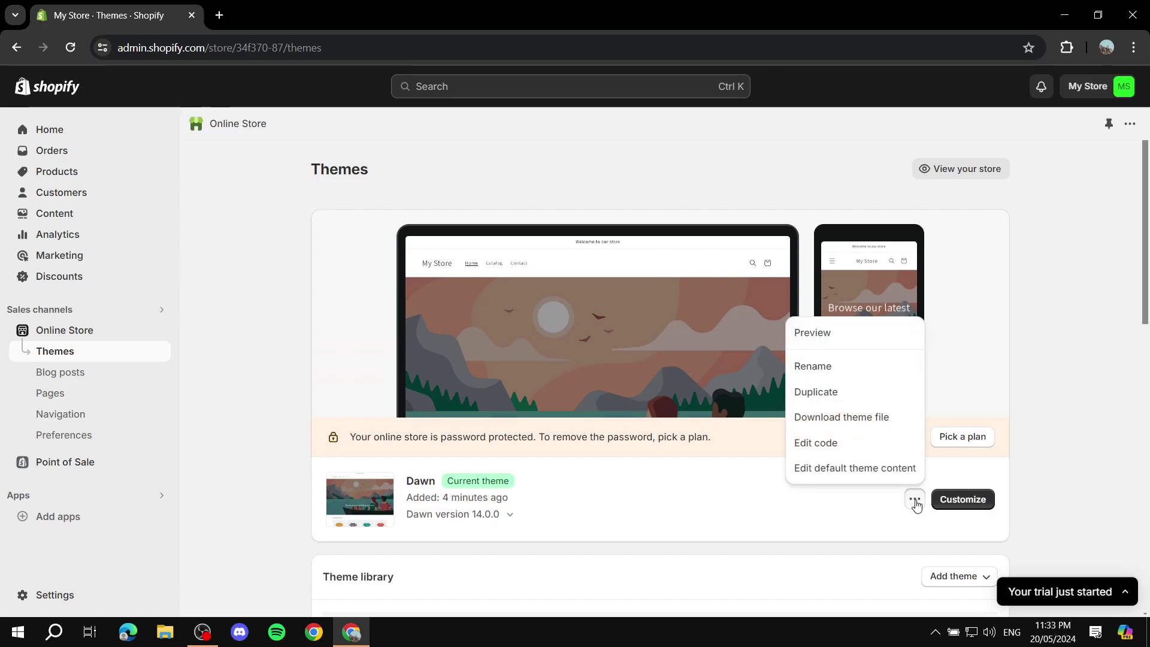
pyautogui.click(848, 448)
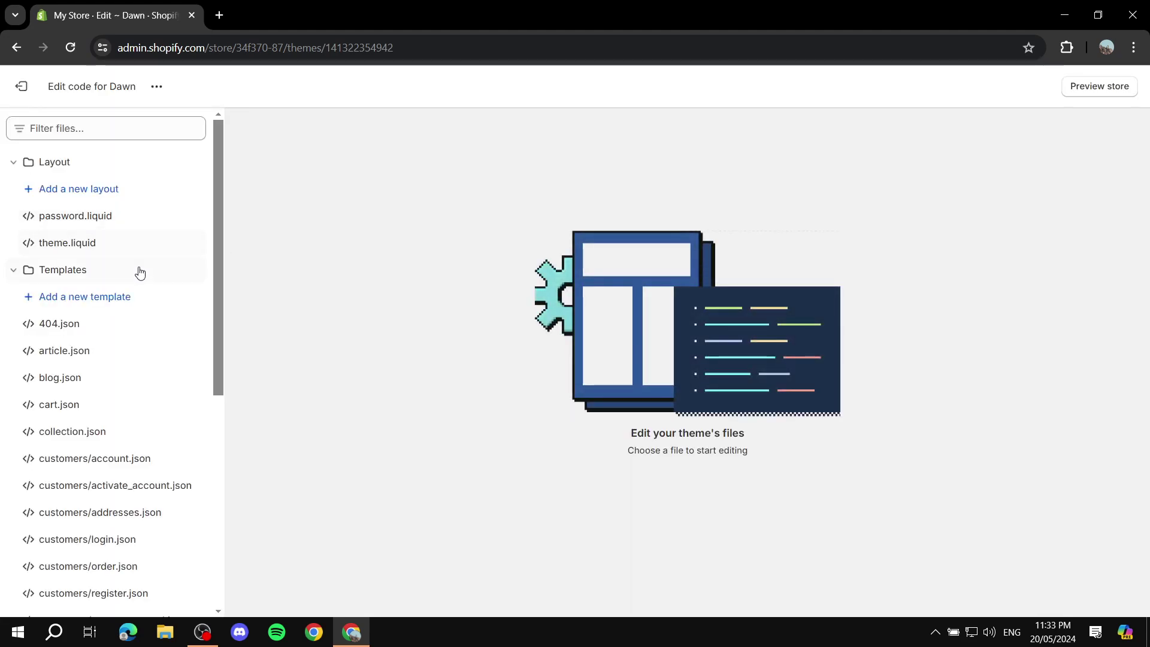
# Step: Look at the new-template types, cancel without adding one, and exit the code editor to Themes
pyautogui.click(60, 297)
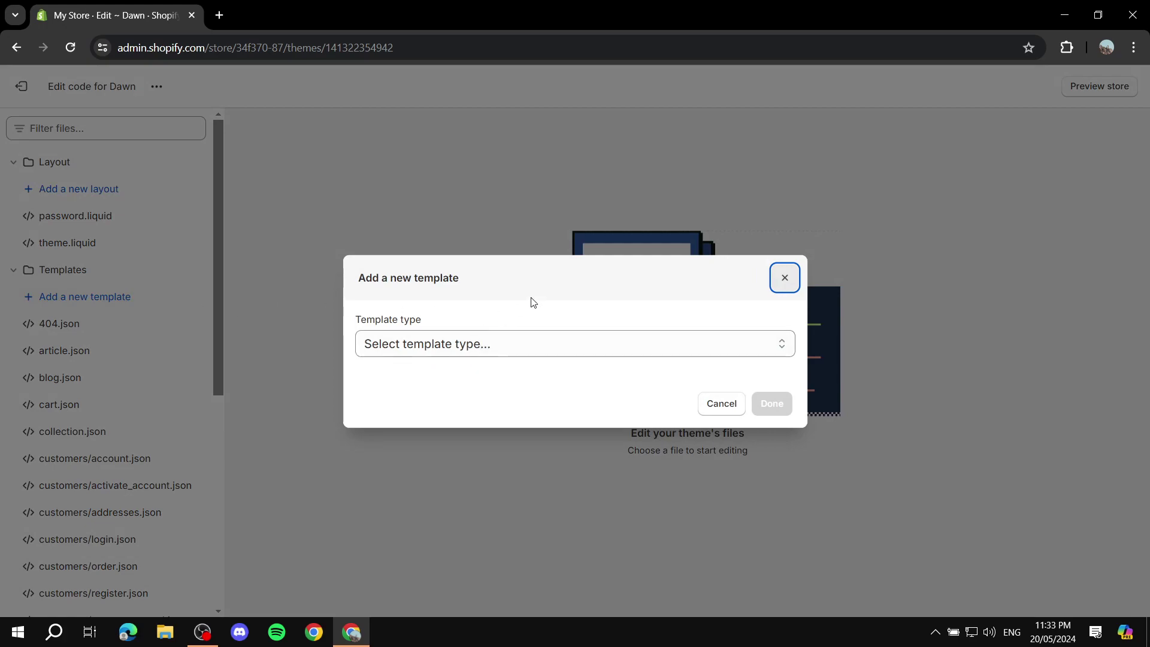
pyautogui.click(697, 348)
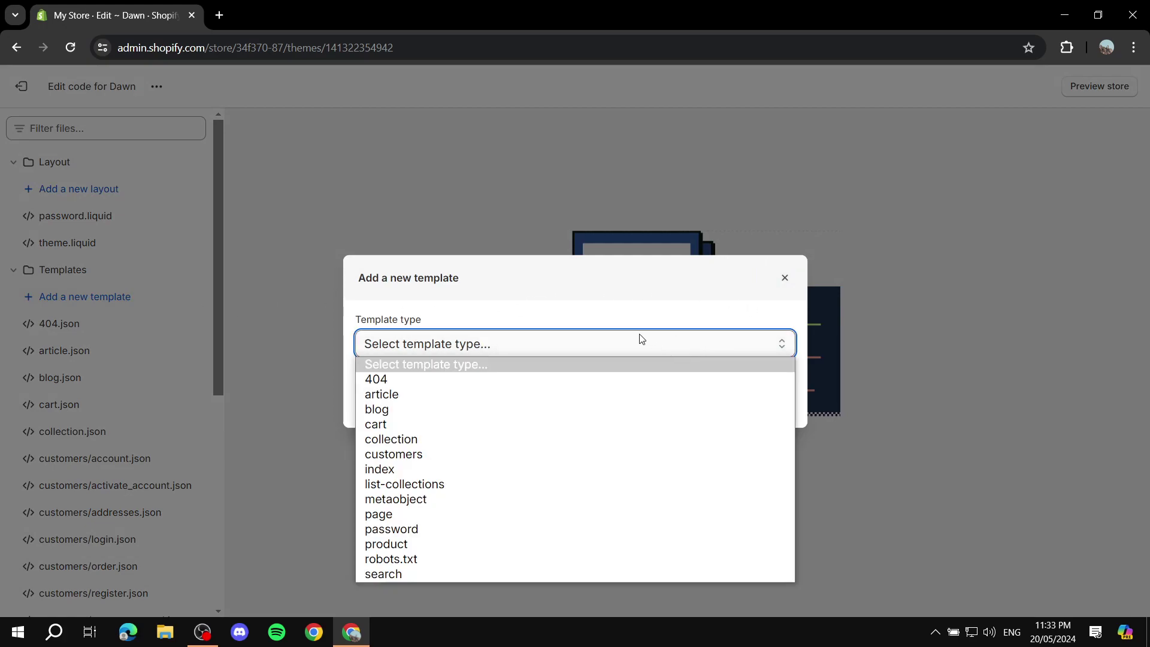
pyautogui.click(563, 343)
pyautogui.click(723, 404)
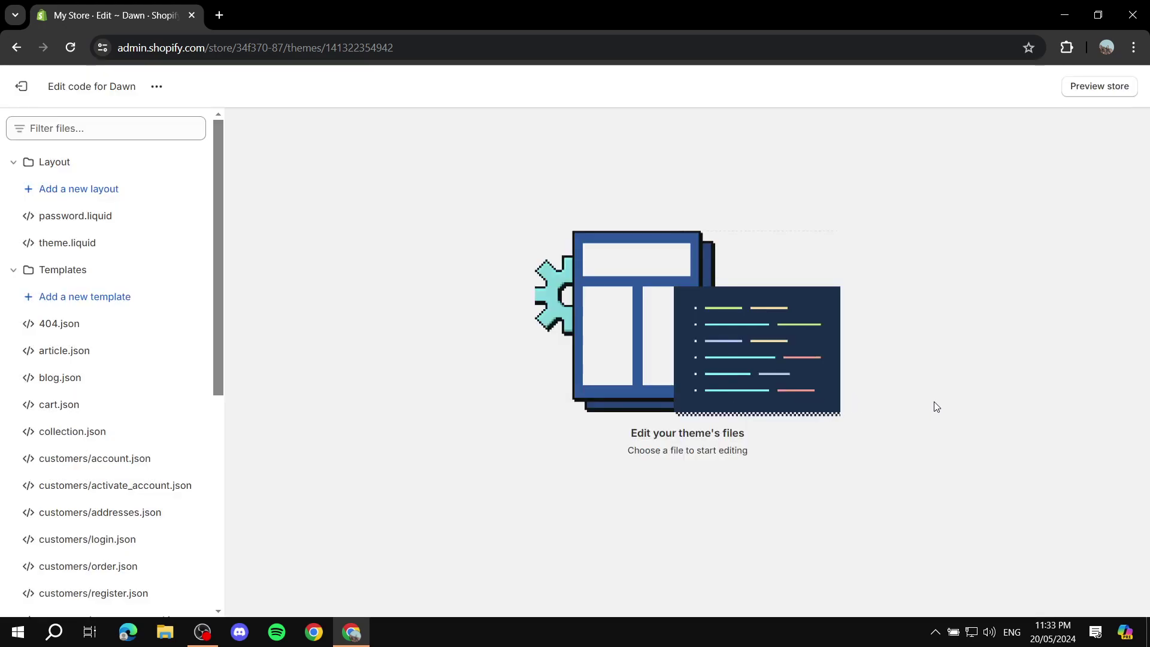
pyautogui.click(21, 86)
pyautogui.click(1116, 493)
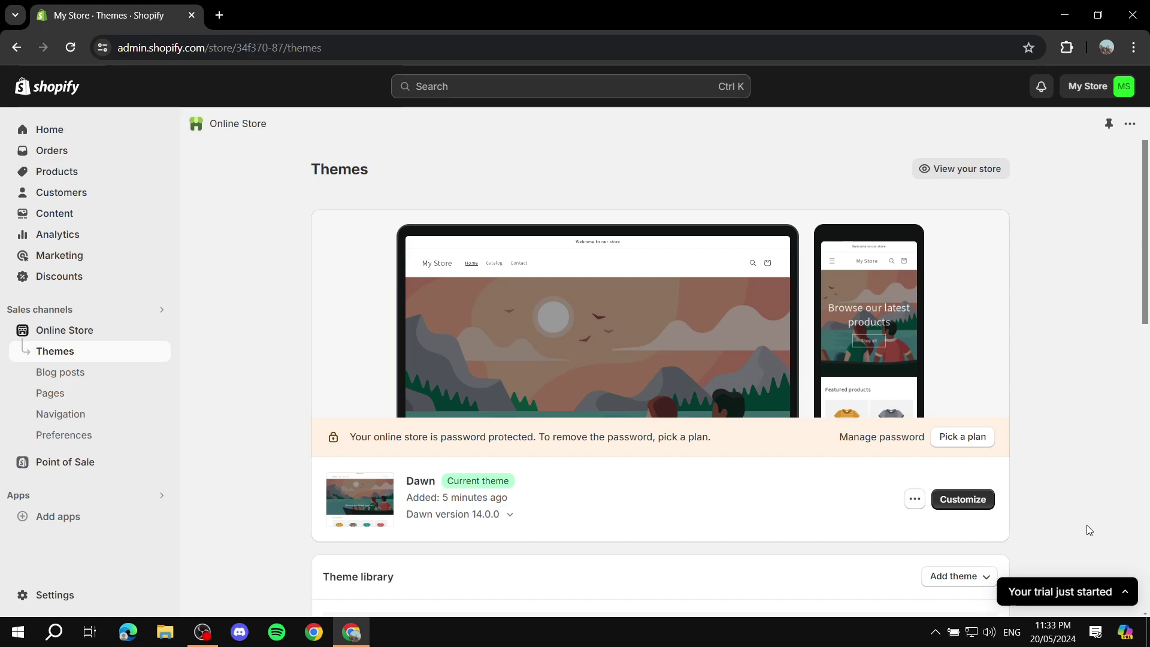
# Step: Customize Dawn and list its page templates, Default page and contact
pyautogui.click(984, 505)
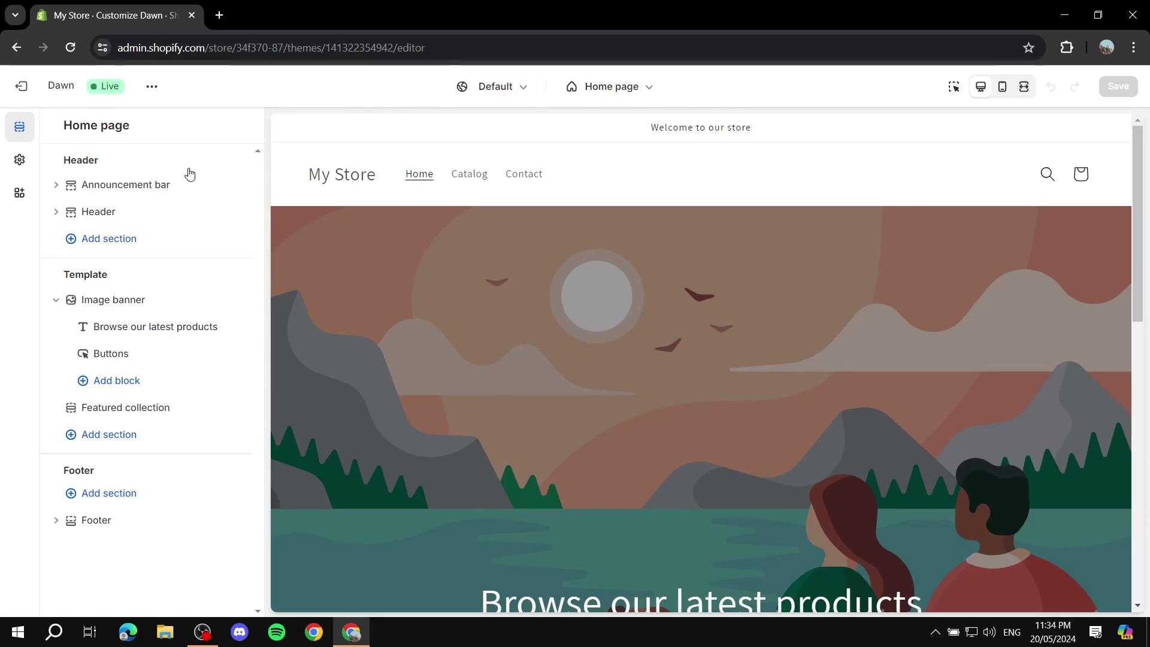
pyautogui.scroll(-10, 564, 250)
pyautogui.scroll(9, 565, 250)
pyautogui.scroll(1, 619, 152)
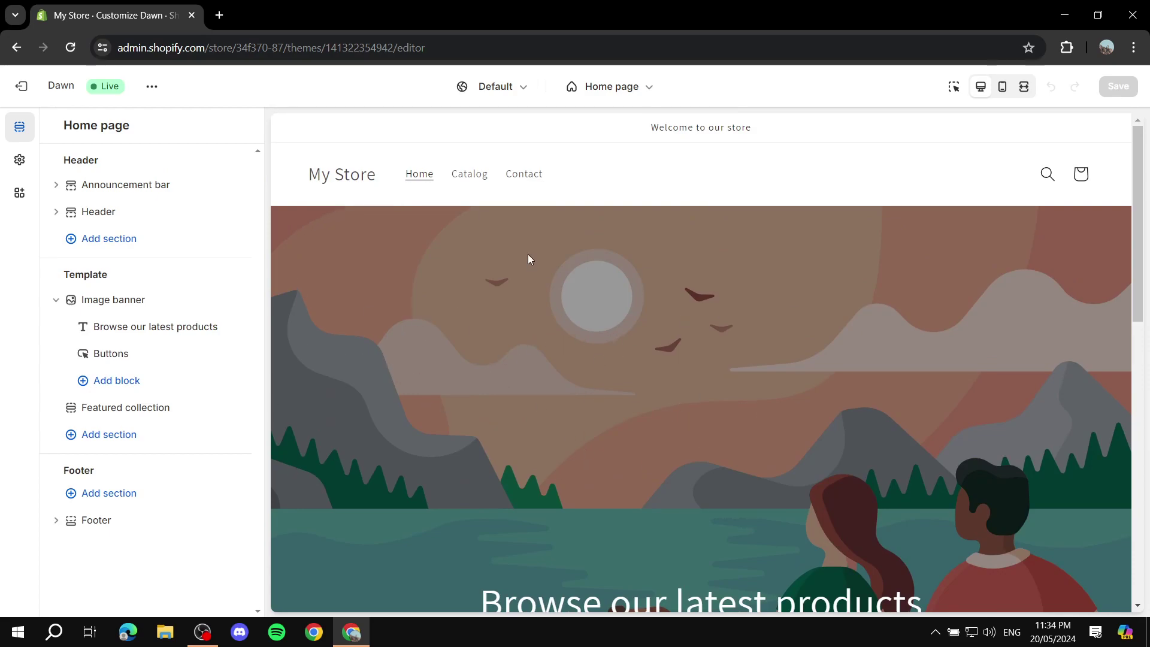
pyautogui.click(624, 89)
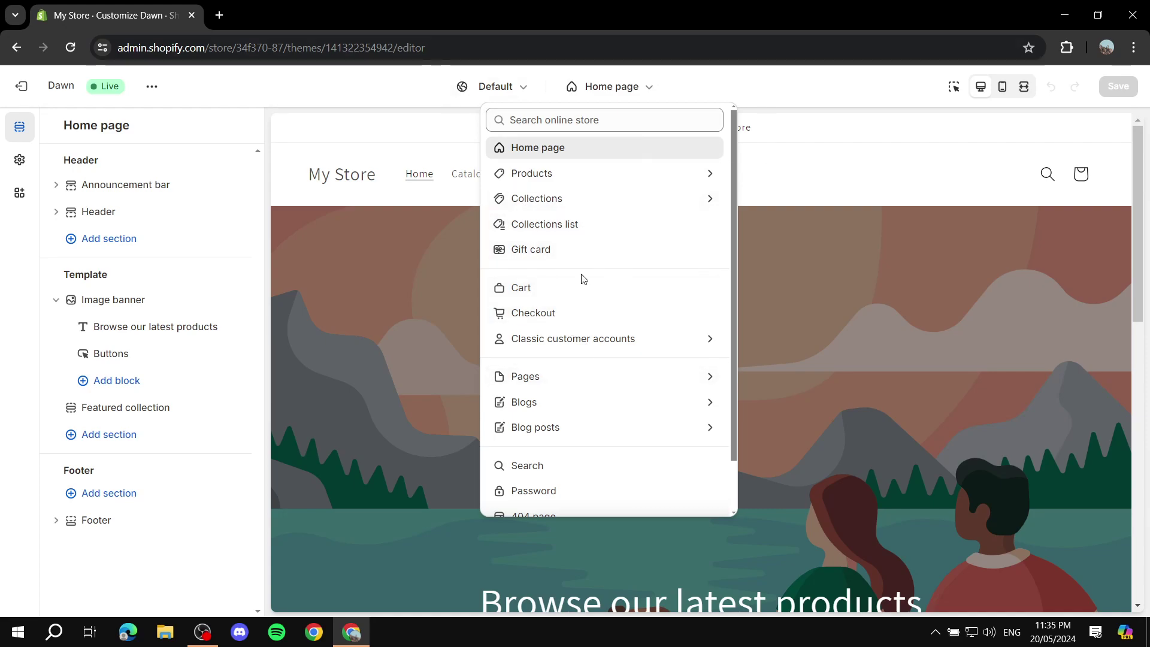
pyautogui.scroll(-1, 678, 272)
pyautogui.scroll(-2, 677, 272)
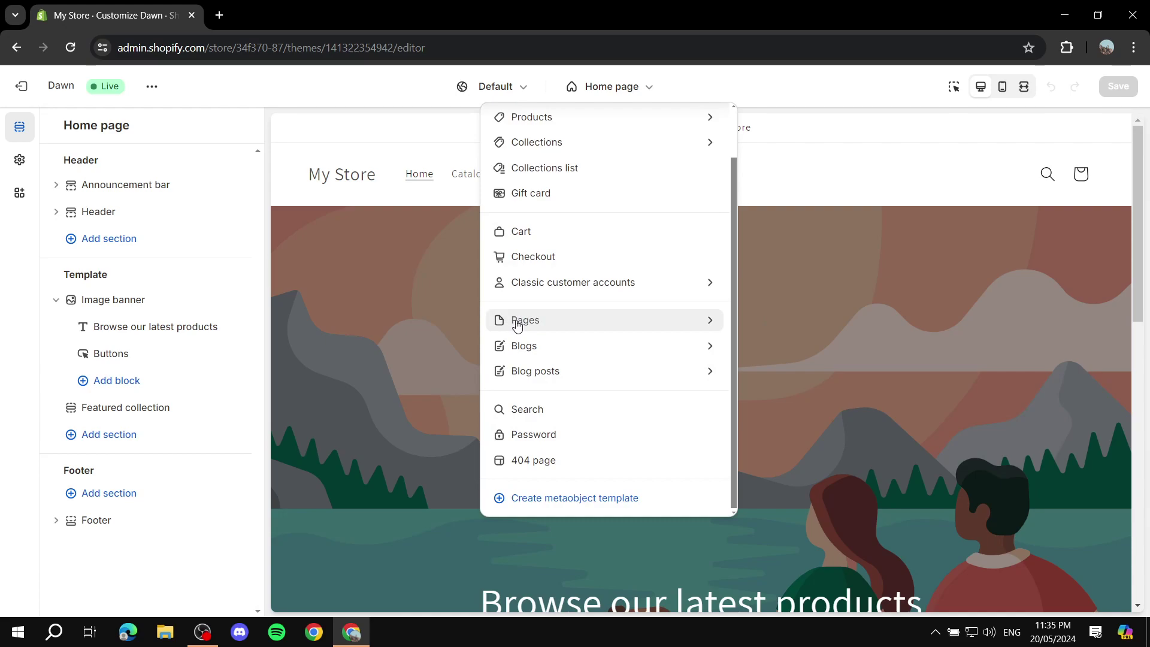
pyautogui.click(711, 322)
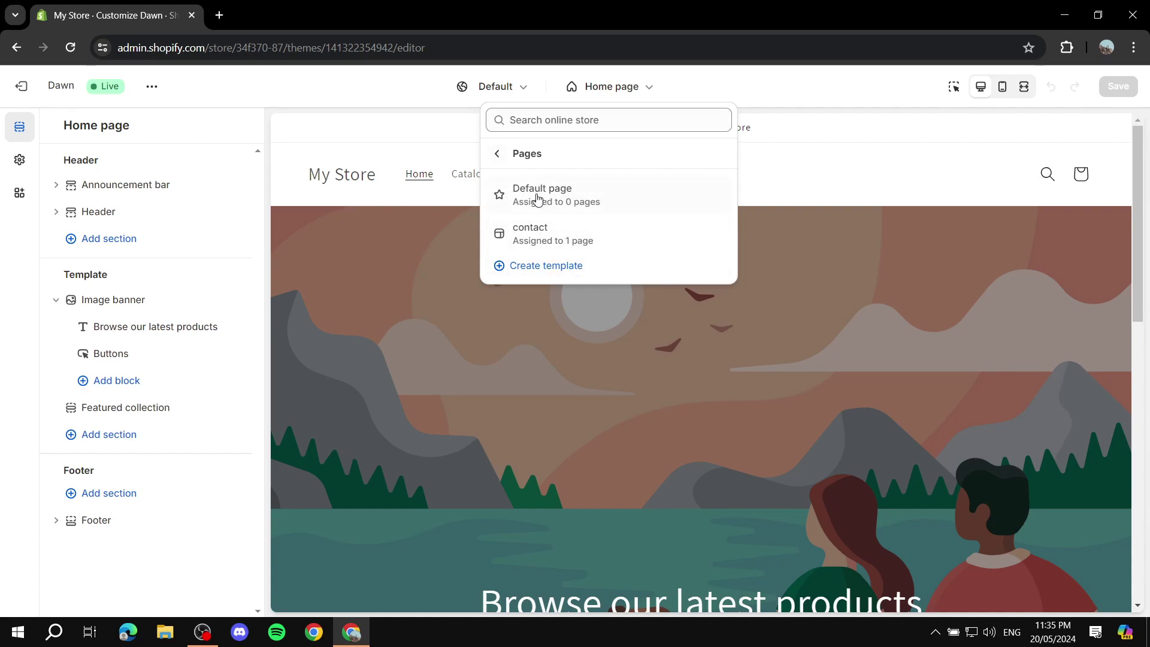
# Step: Set up a new page template named 'Example Template' based on the contact template
pyautogui.click(537, 273)
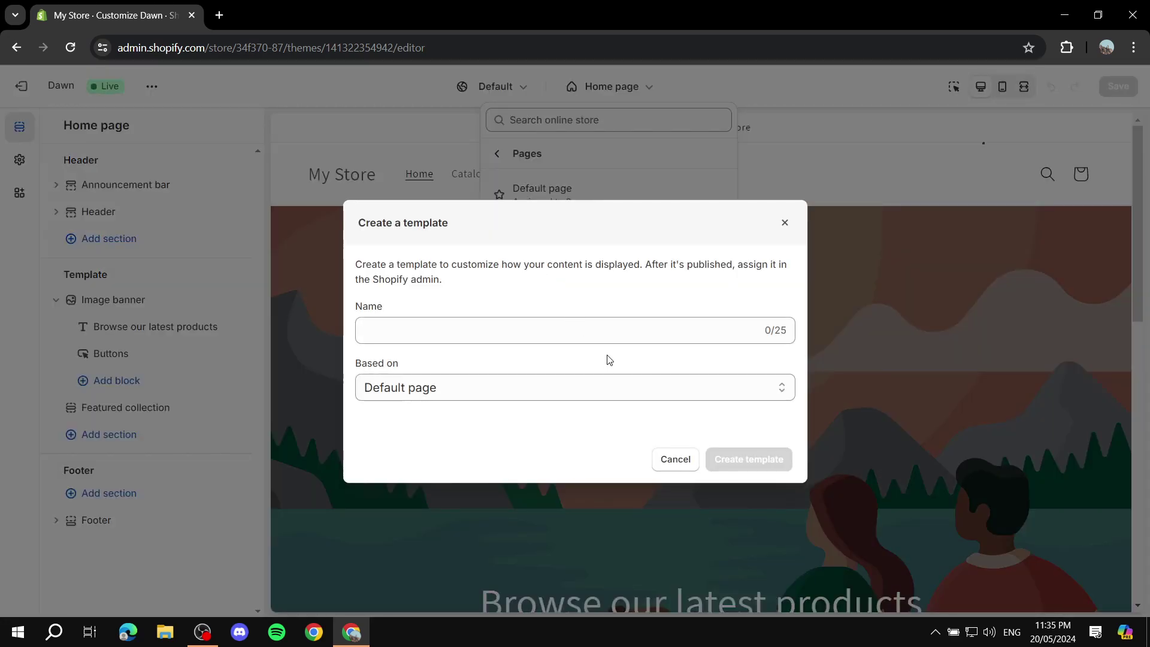
pyautogui.click(611, 333)
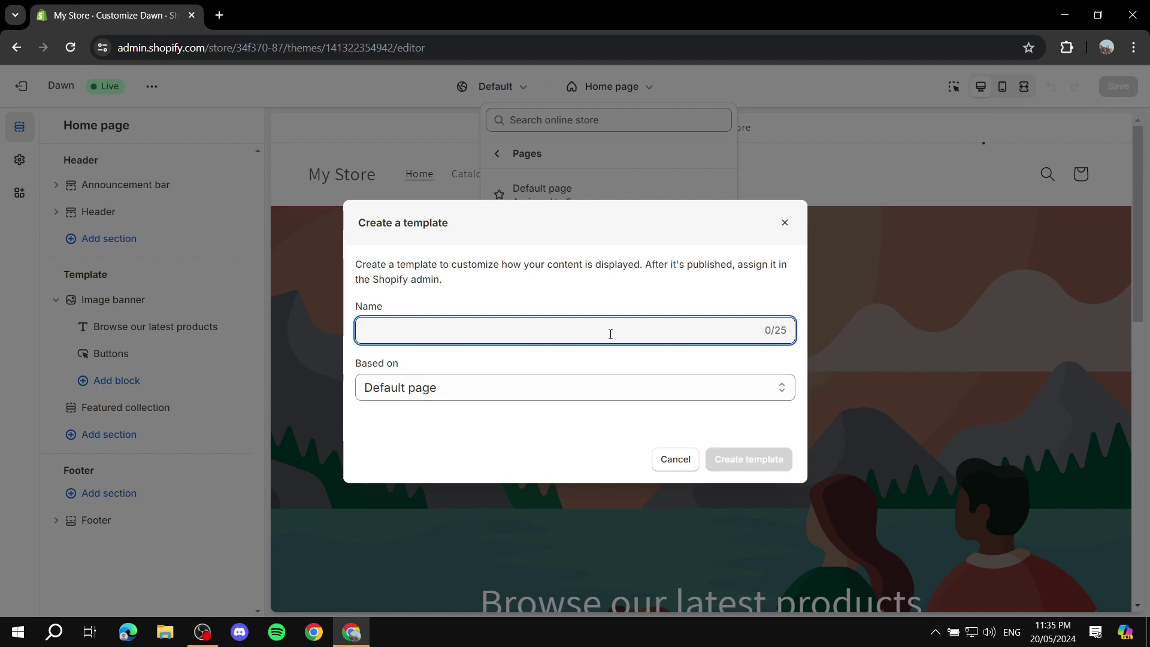
pyautogui.write('Exam')
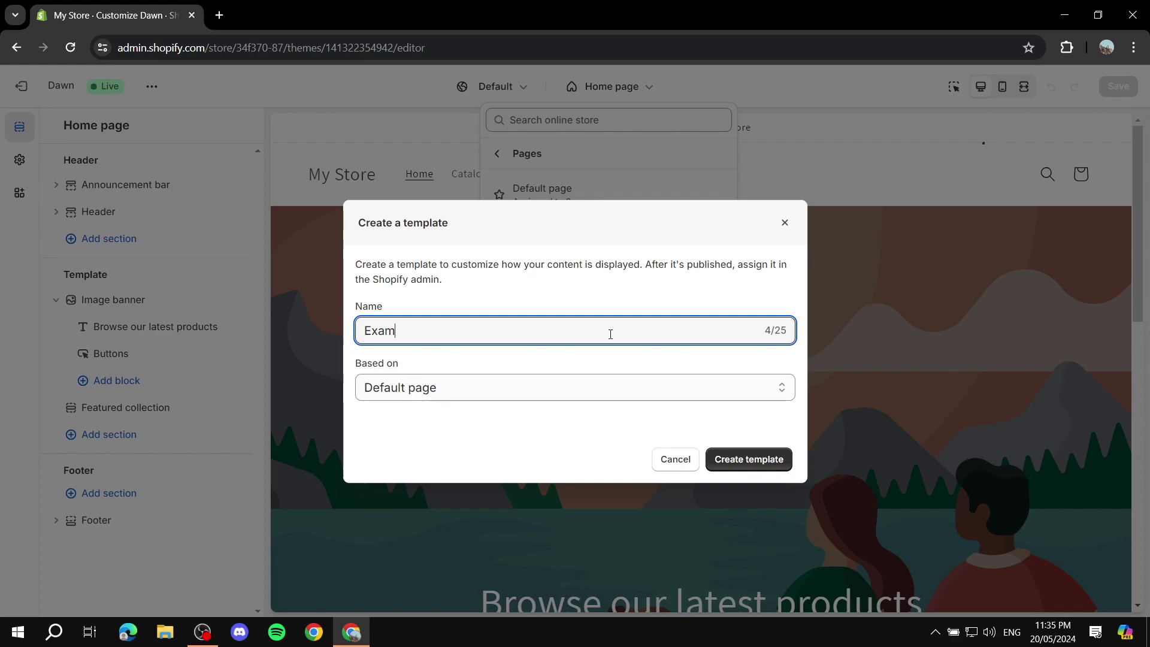
pyautogui.write('ple Template')
pyautogui.click(454, 373)
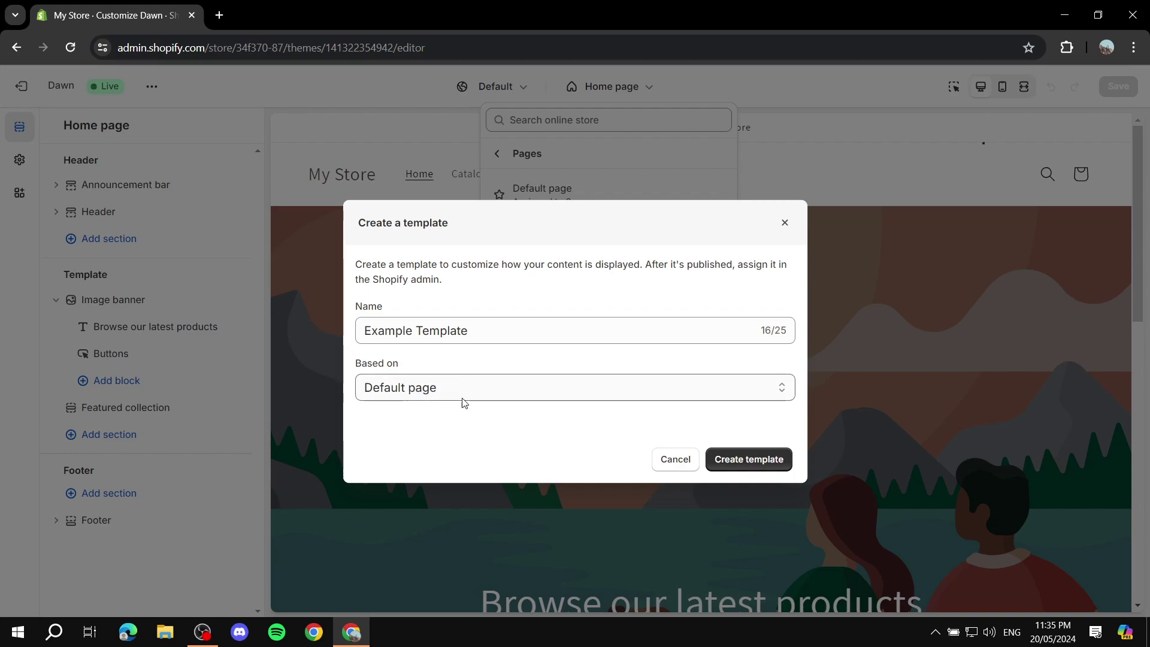
pyautogui.click(519, 390)
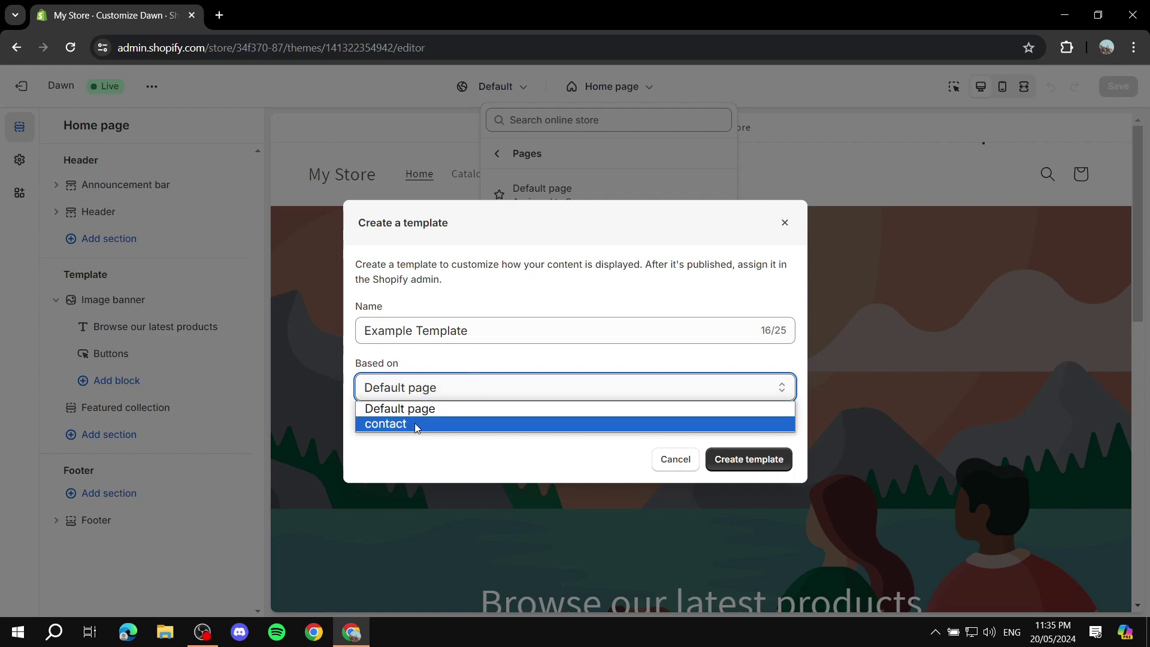
pyautogui.click(446, 424)
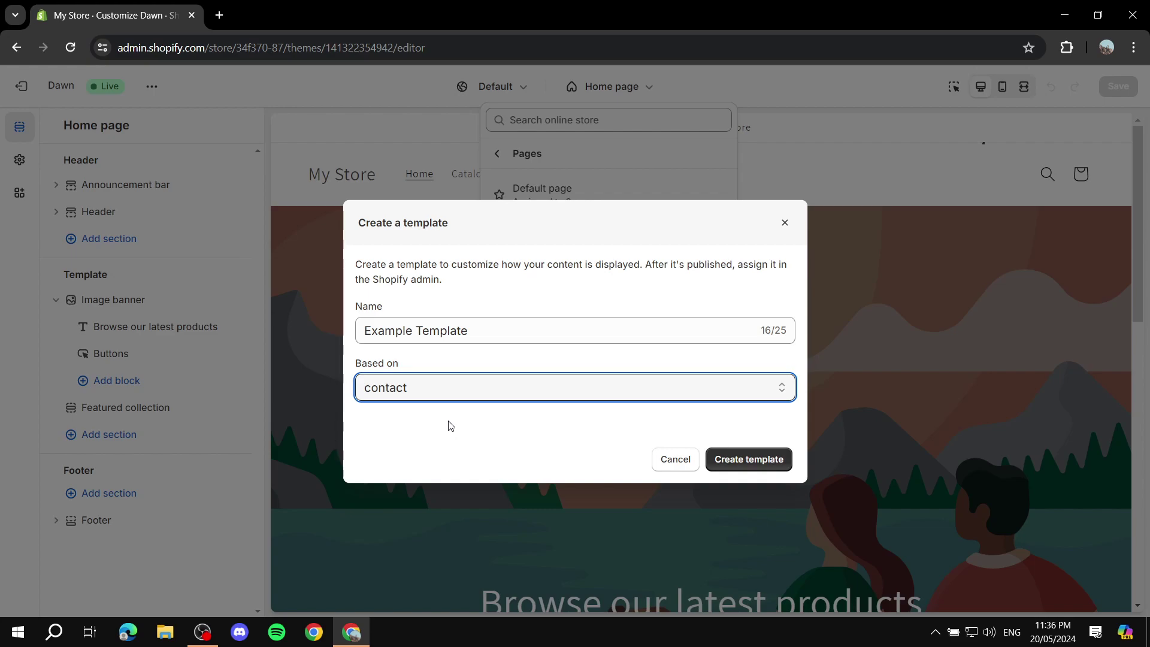
pyautogui.click(483, 326)
pyautogui.hotkey('ctrl', 'a')
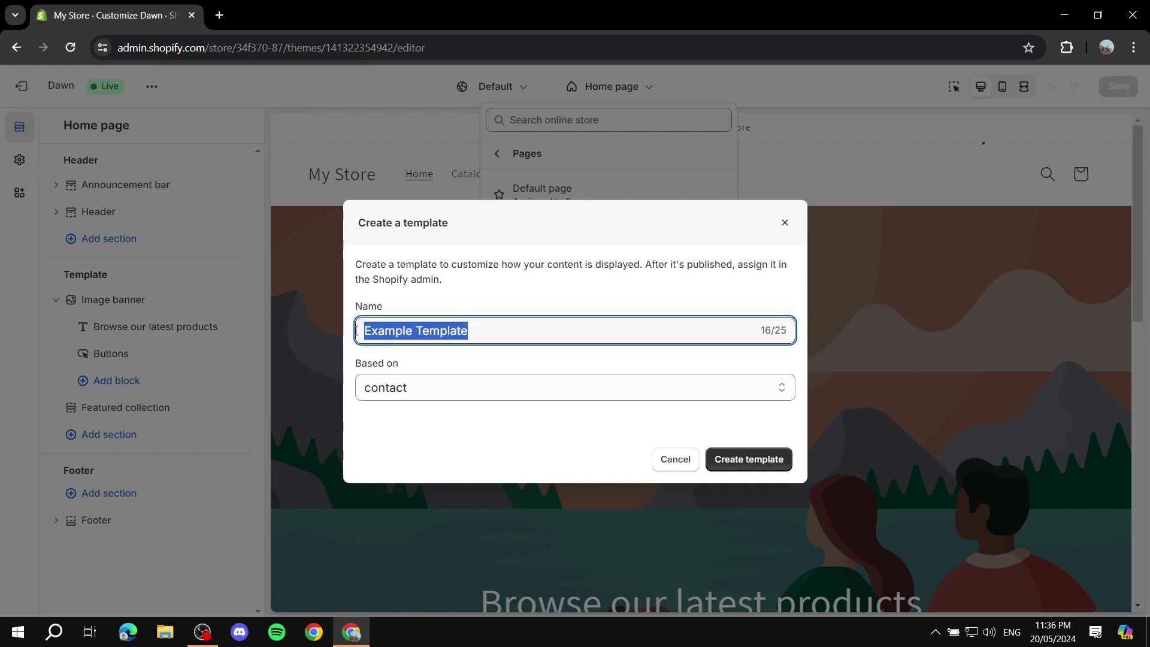
pyautogui.click(396, 388)
pyautogui.click(422, 427)
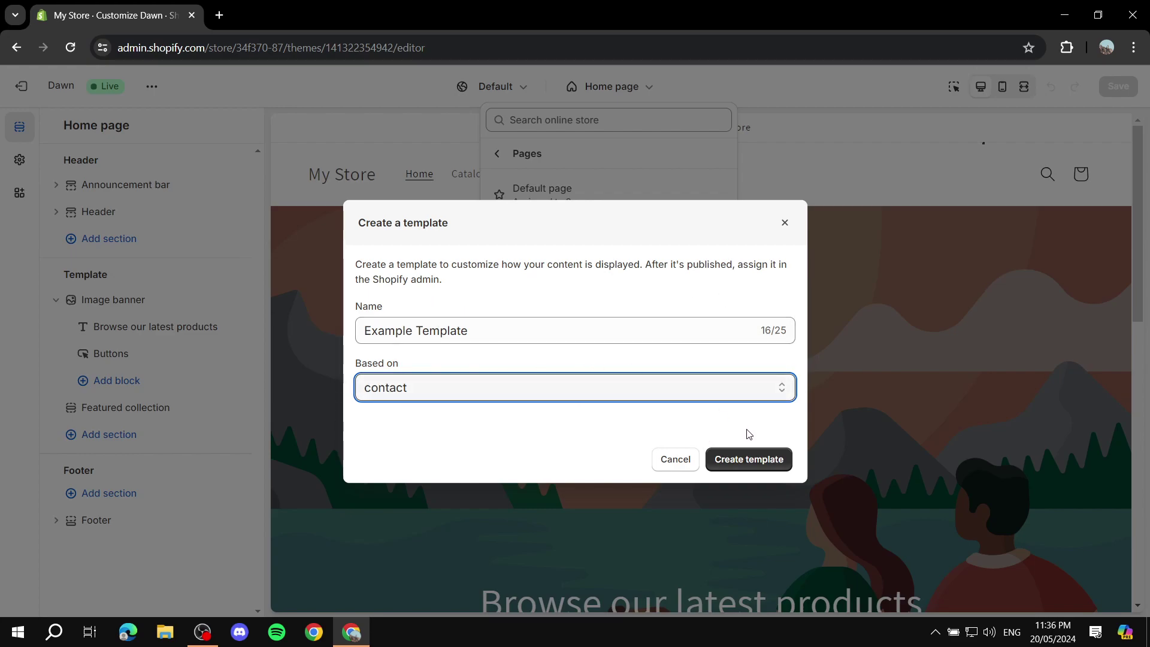
# Step: Create the example-template and scroll through its Contact page preview
pyautogui.click(755, 463)
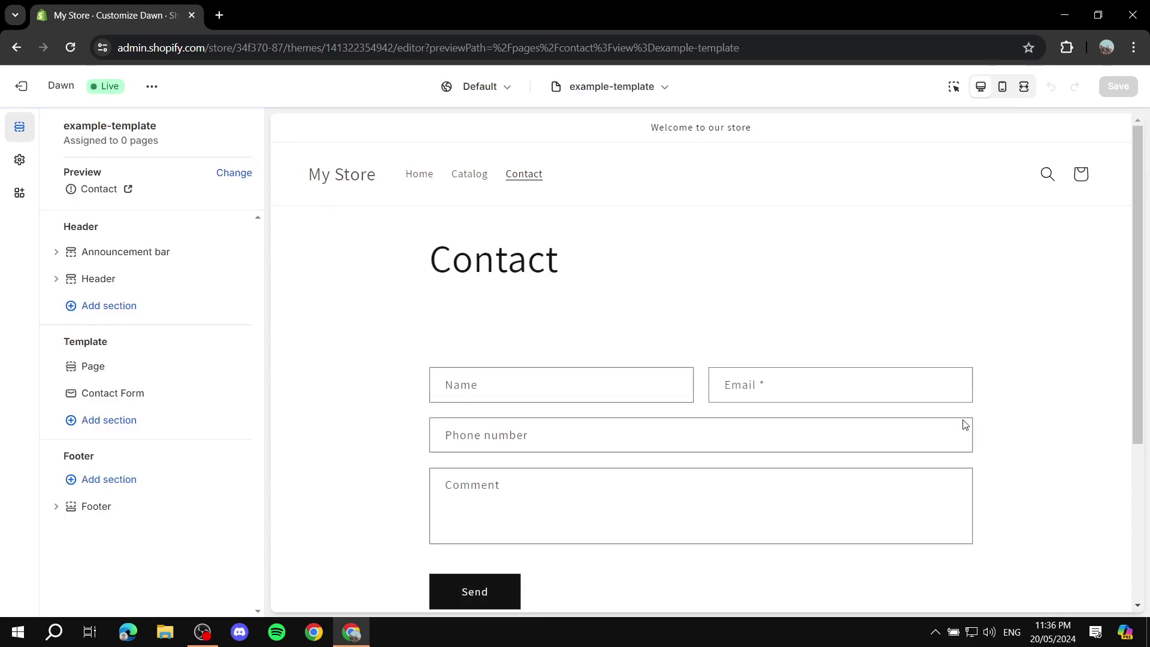
pyautogui.scroll(-3, 976, 375)
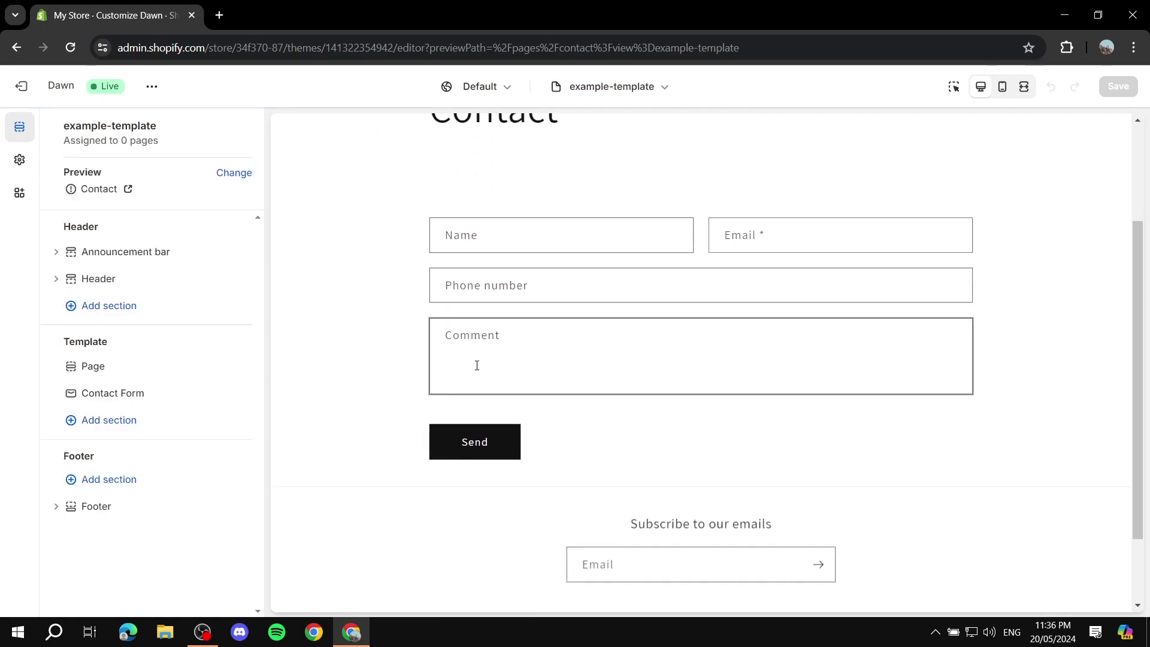
pyautogui.scroll(3, 483, 368)
pyautogui.scroll(-4, 1048, 426)
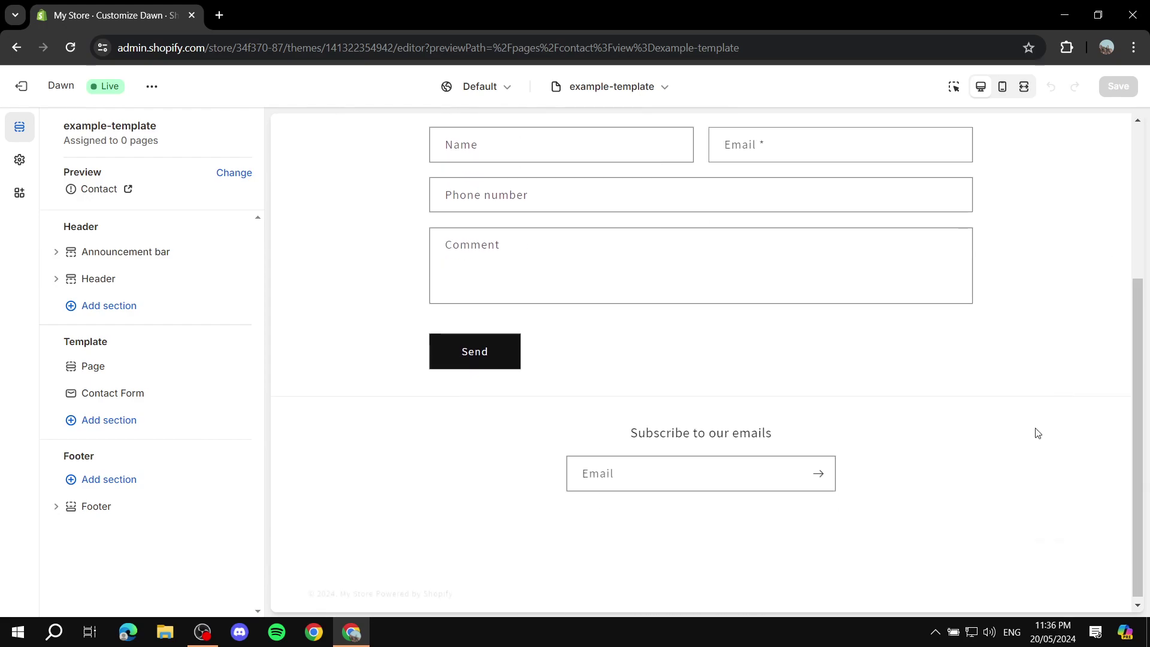
pyautogui.scroll(3, 1053, 312)
pyautogui.scroll(1, 475, 311)
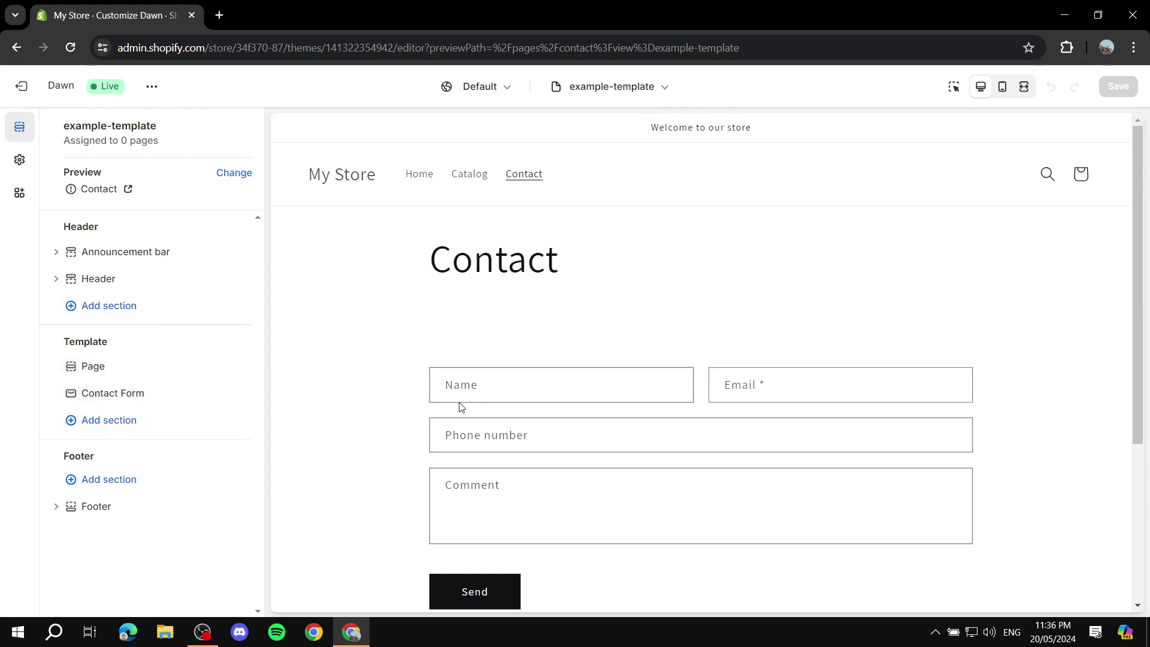
pyautogui.scroll(-2, 427, 395)
pyautogui.scroll(3, 427, 395)
# Step: Highlight and deselect text on the Contact form and footer in the preview
pyautogui.moveTo(413, 261); pyautogui.dragTo(979, 529)
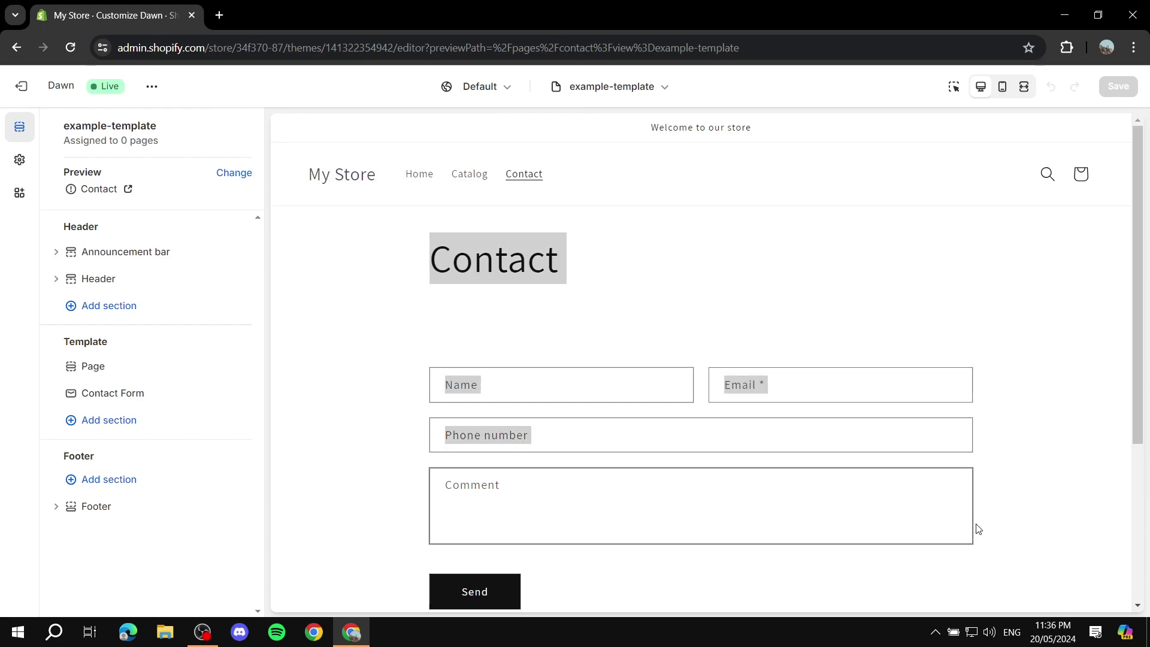
pyautogui.click(649, 321)
pyautogui.scroll(-3, 599, 252)
pyautogui.scroll(3, 483, 177)
pyautogui.moveTo(411, 271); pyautogui.dragTo(599, 600)
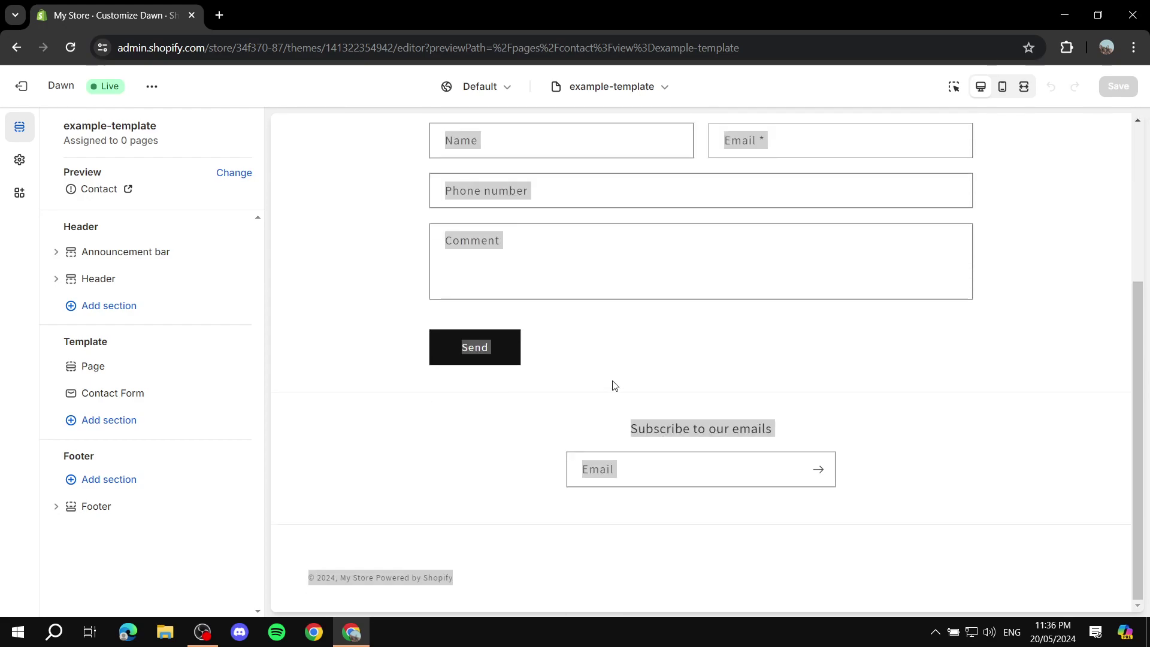
pyautogui.click(581, 356)
pyautogui.scroll(4, 577, 360)
pyautogui.moveTo(113, 370)
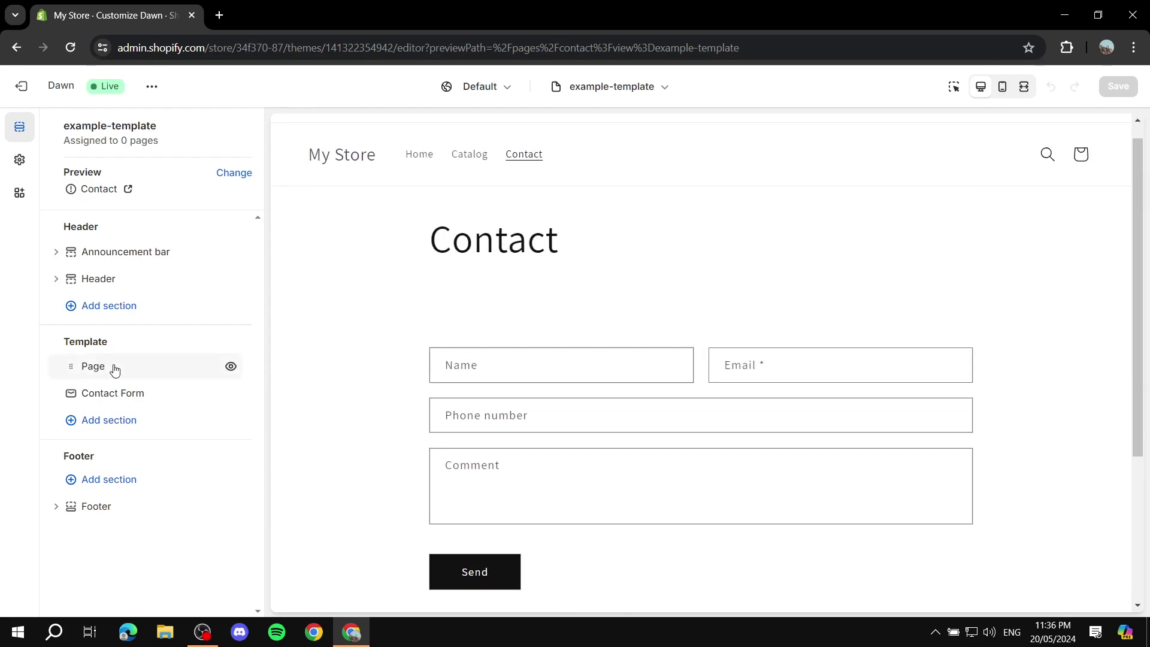
# Step: Hide the Page section and delete the Contact Form section from example-template
pyautogui.click(230, 368)
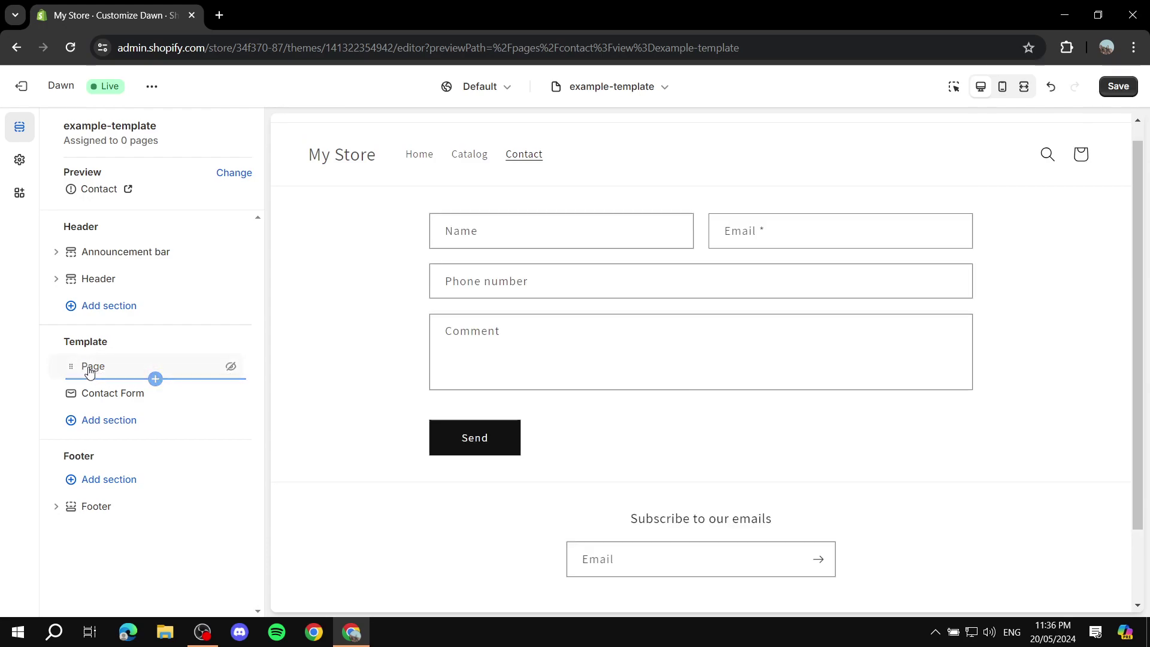
pyautogui.scroll(1, 563, 300)
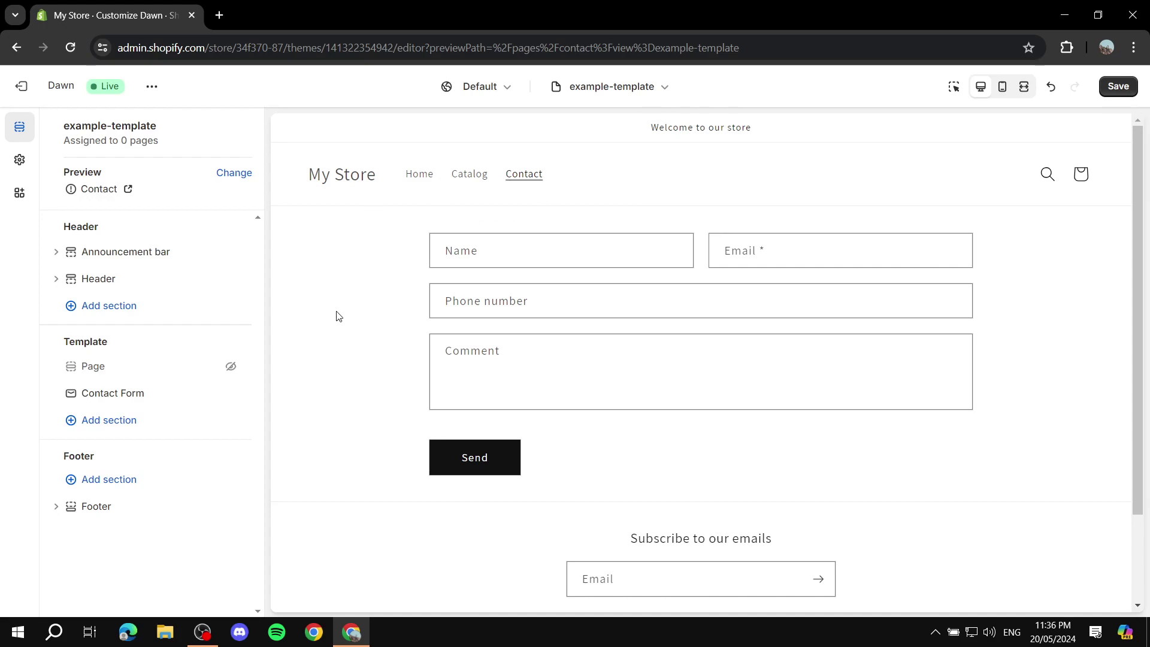
pyautogui.hotkey('ctrl', 'z')
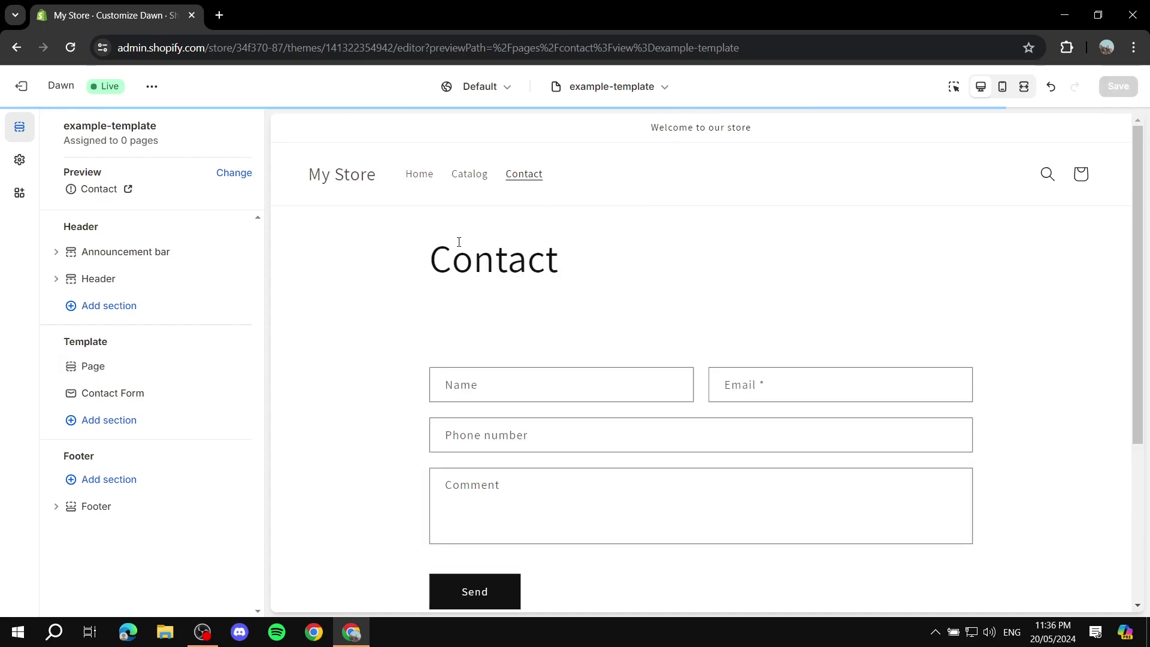
pyautogui.click(231, 366)
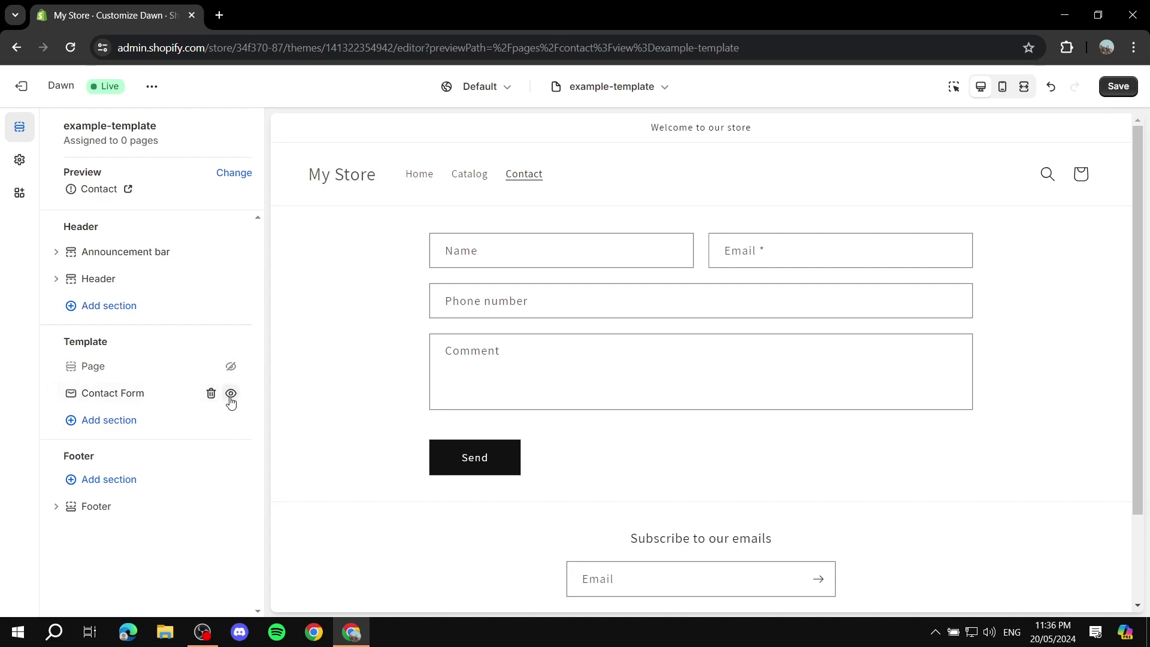
pyautogui.click(211, 394)
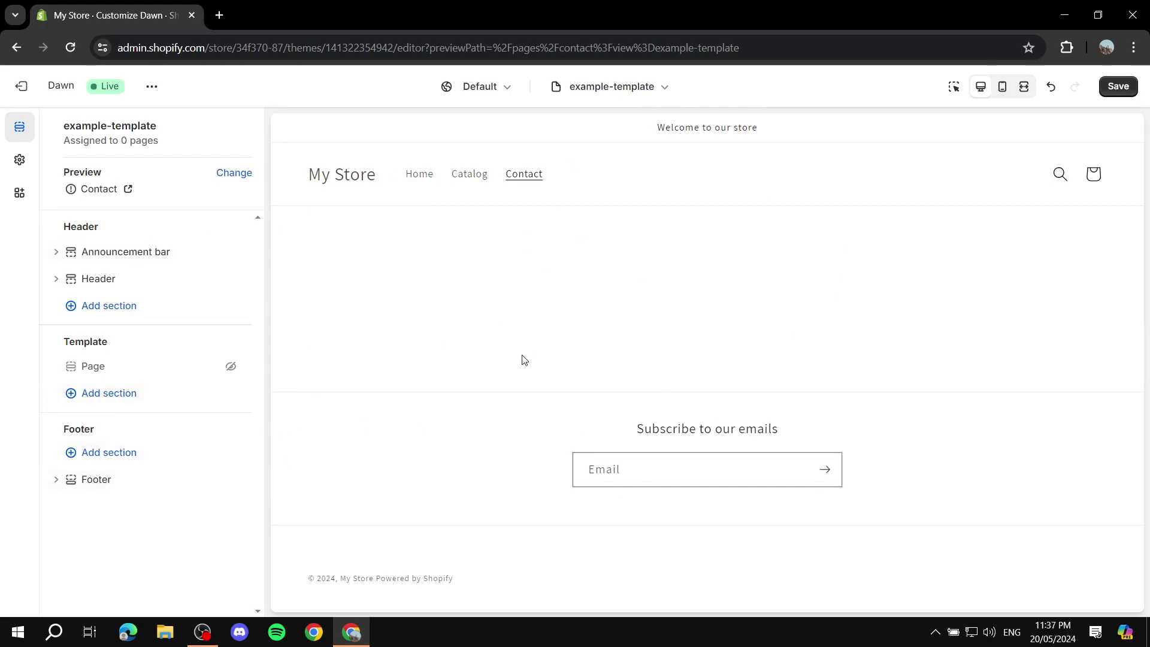
# Step: Add an Image banner section showing the autumn-trees-hillside forest photo
pyautogui.click(118, 400)
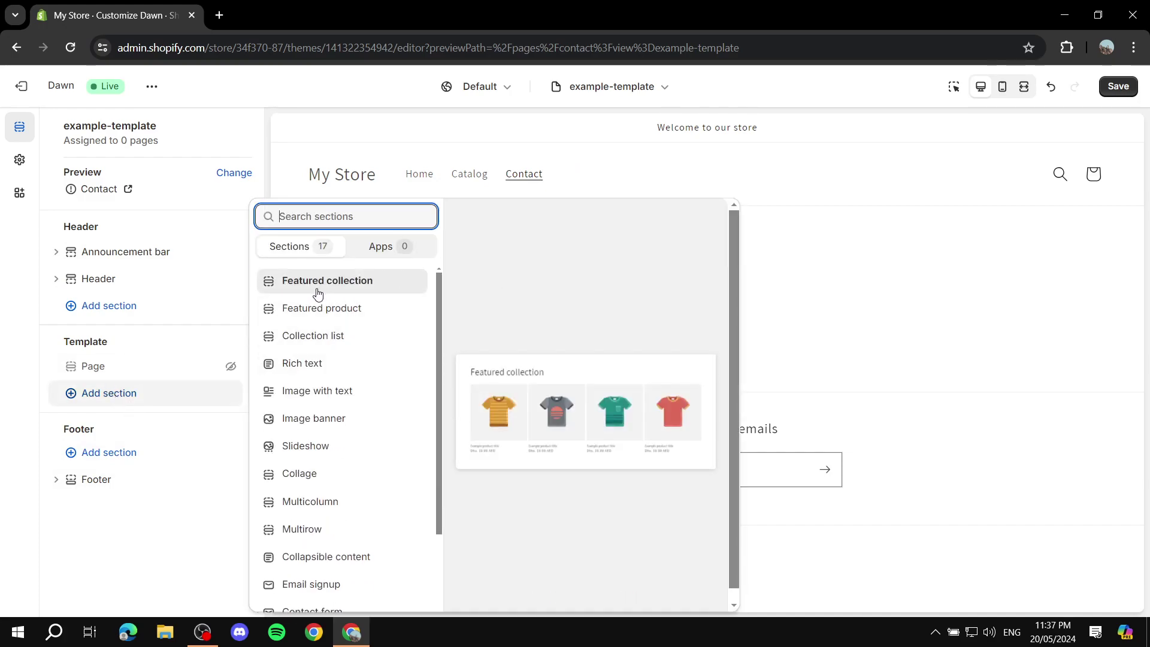
pyautogui.scroll(-2, 317, 378)
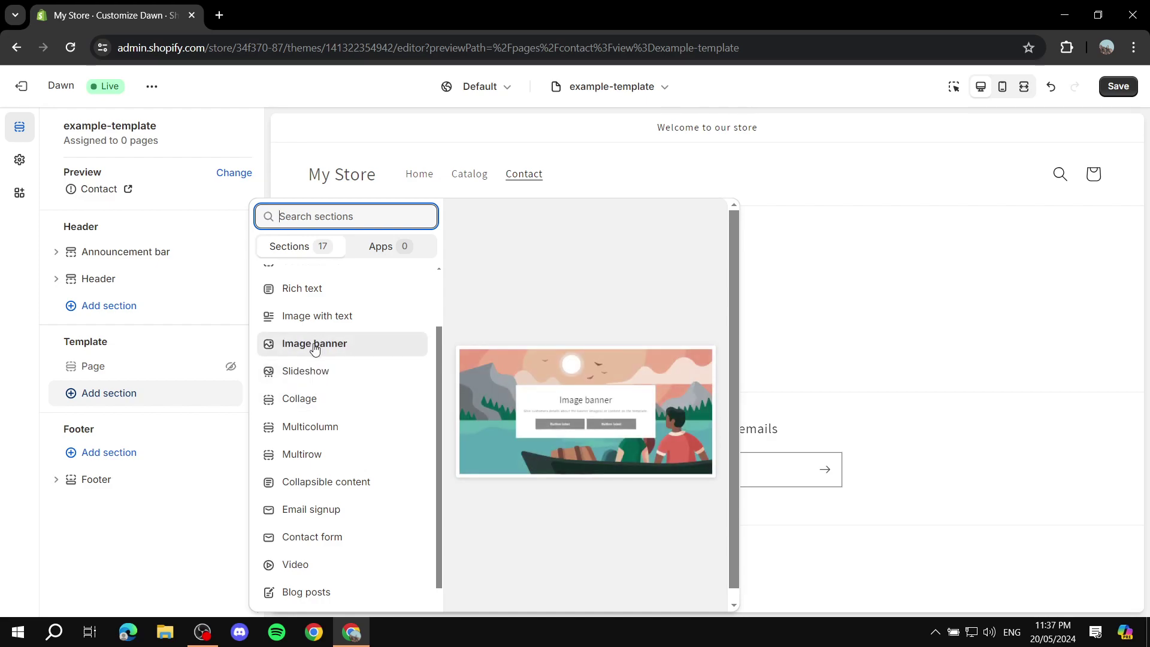
pyautogui.click(312, 350)
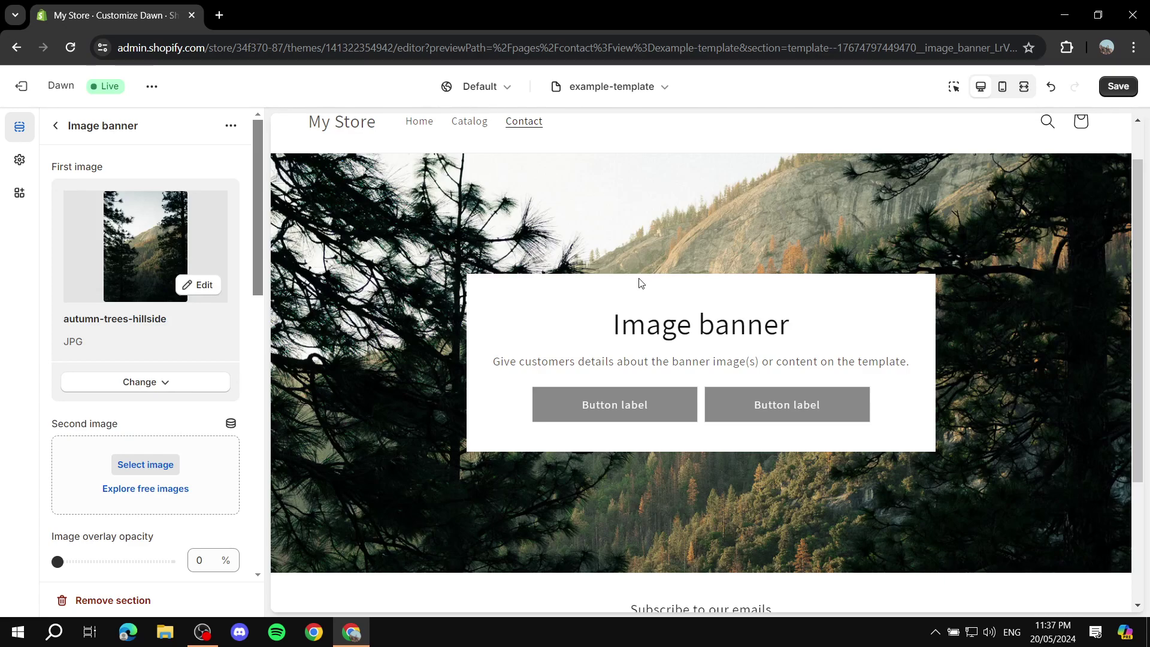
pyautogui.scroll(-4, 180, 360)
pyautogui.scroll(-4, 180, 360)
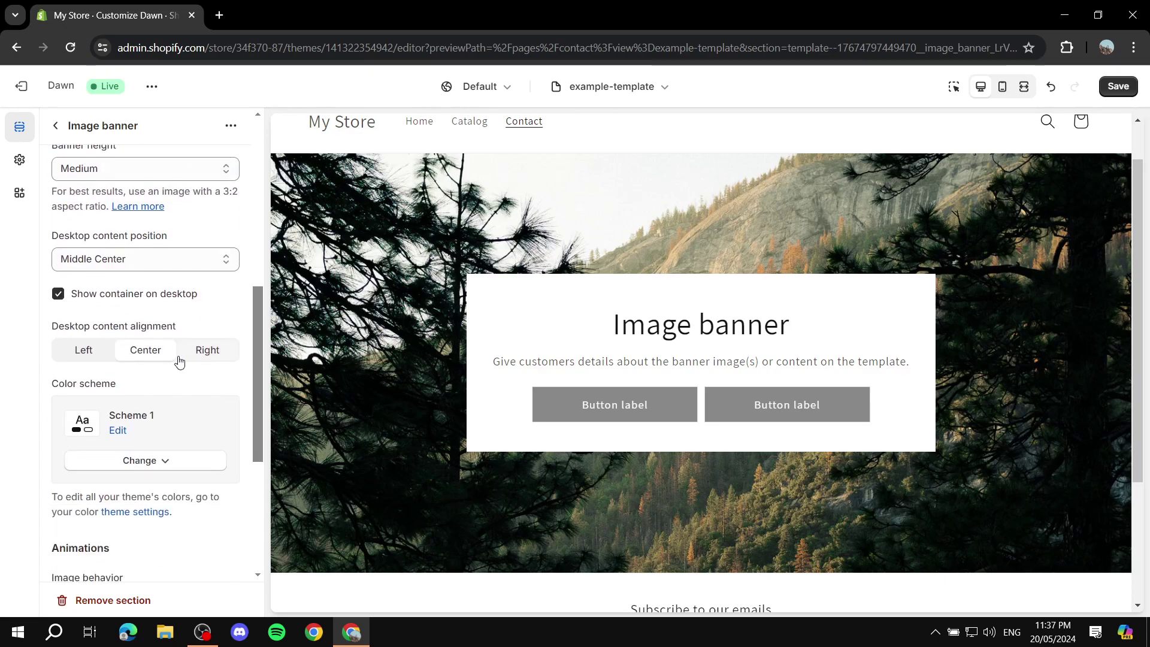
pyautogui.scroll(-4, 120, 360)
pyautogui.scroll(10, 146, 347)
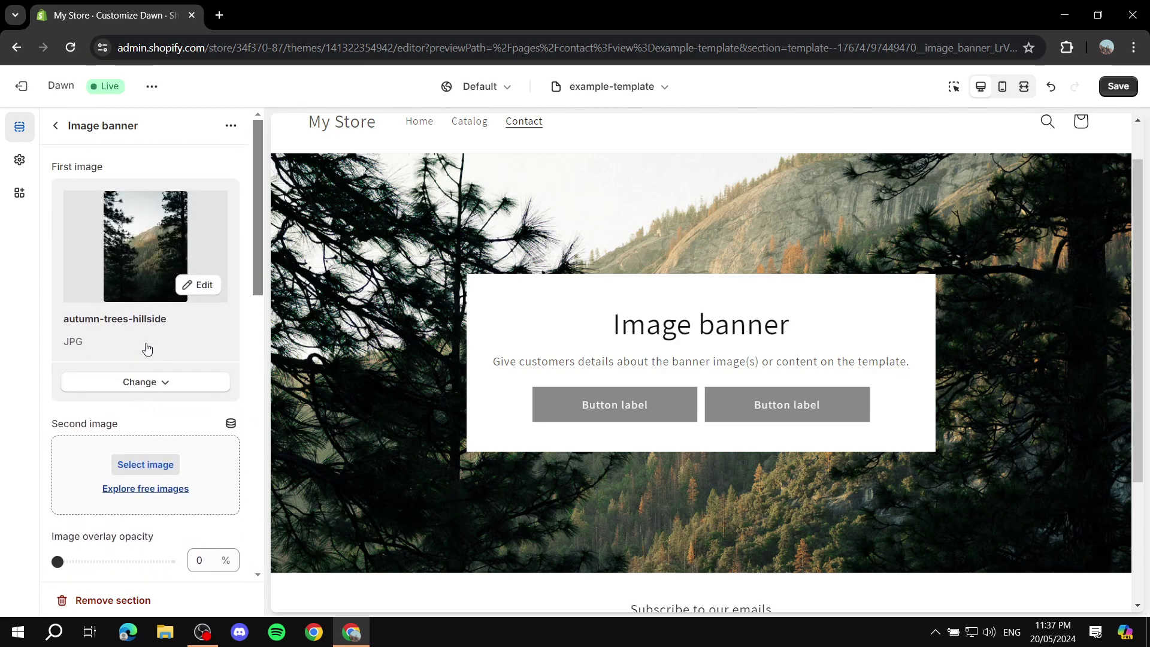
# Step: Add a Featured collection section to example-template below the Image banner
pyautogui.click(56, 125)
pyautogui.scroll(-3, 719, 316)
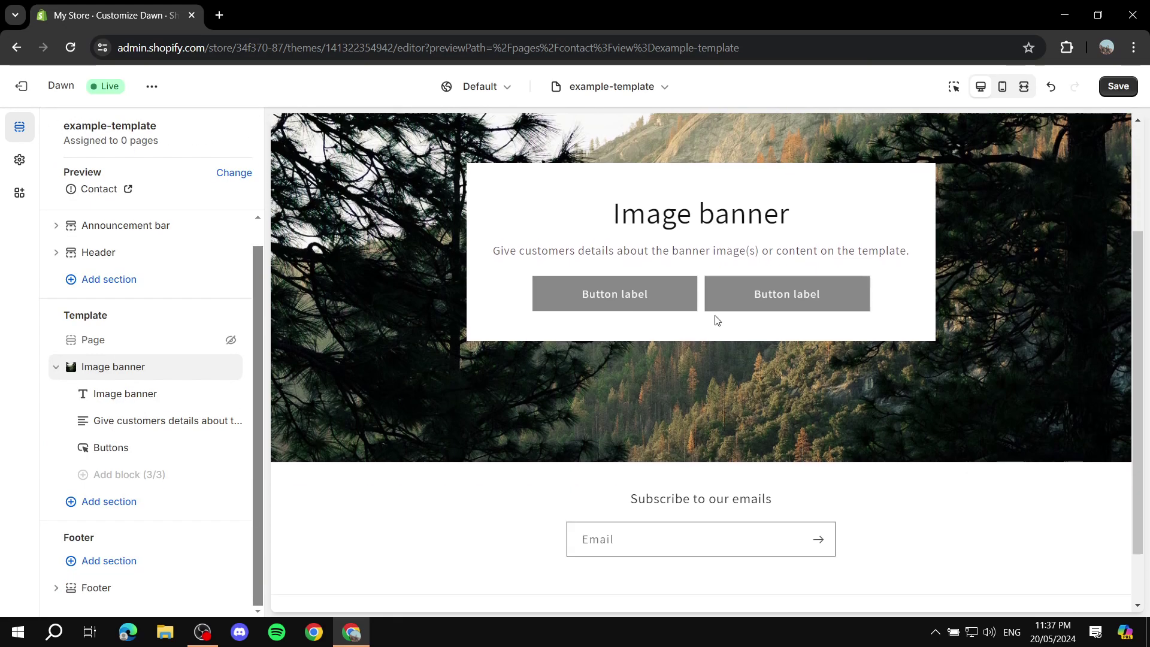
pyautogui.scroll(4, 701, 351)
pyautogui.scroll(-2, 524, 352)
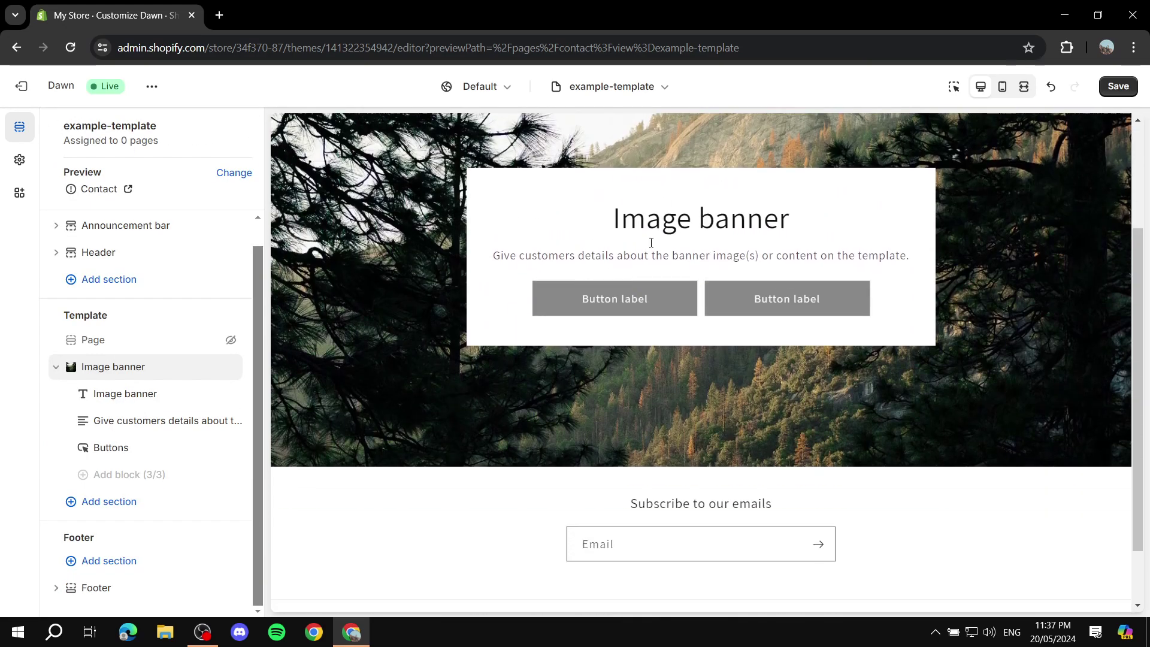
pyautogui.moveTo(599, 223); pyautogui.dragTo(154, 354)
pyautogui.click(106, 507)
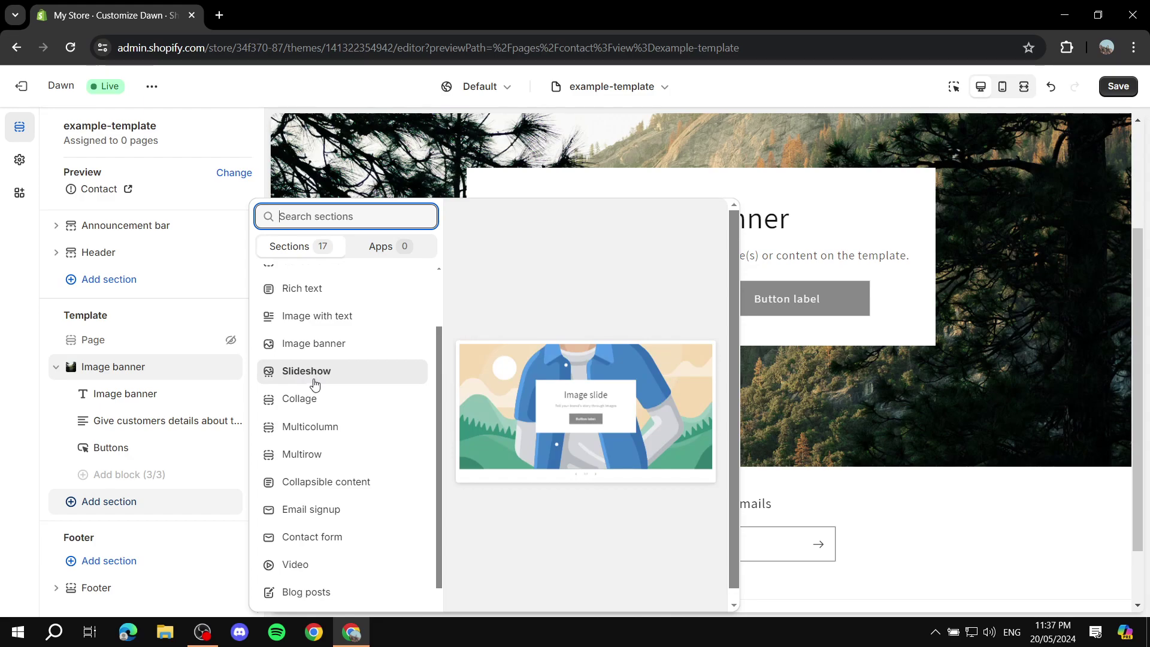
pyautogui.scroll(-1, 314, 384)
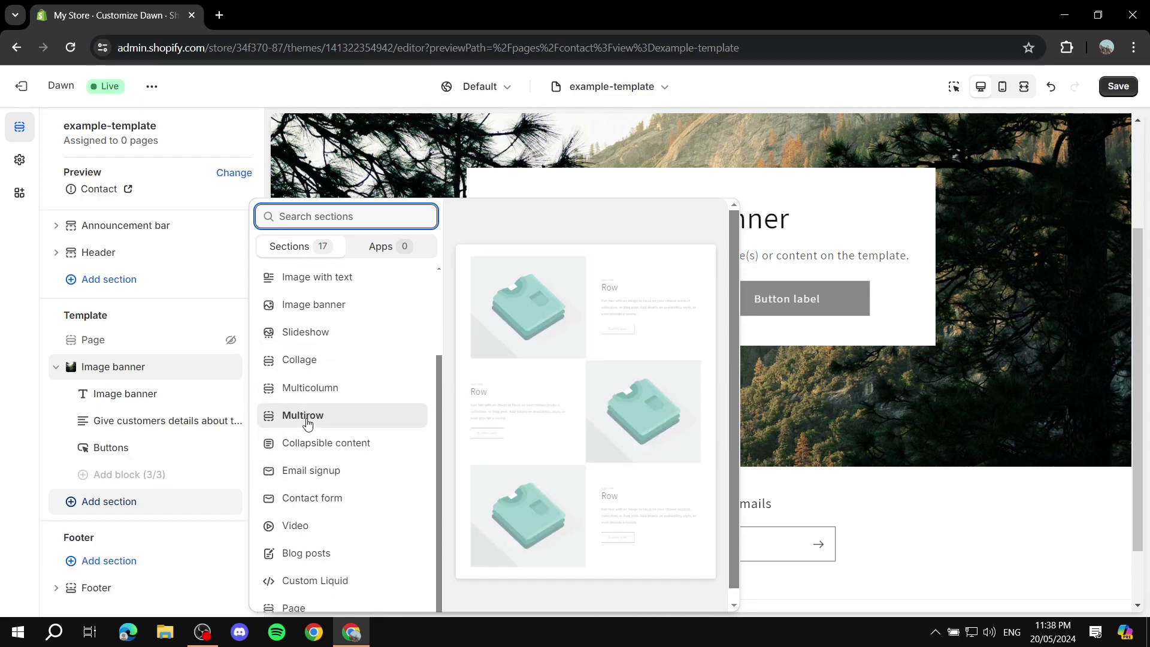
pyautogui.scroll(-1, 323, 573)
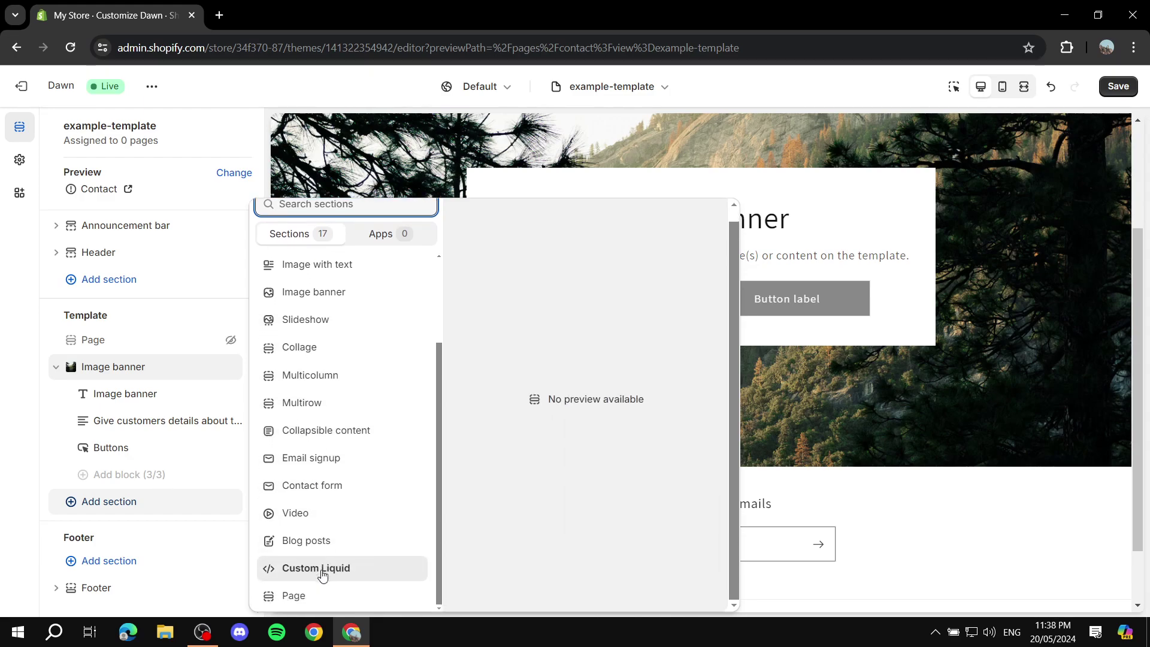
pyautogui.scroll(3, 298, 460)
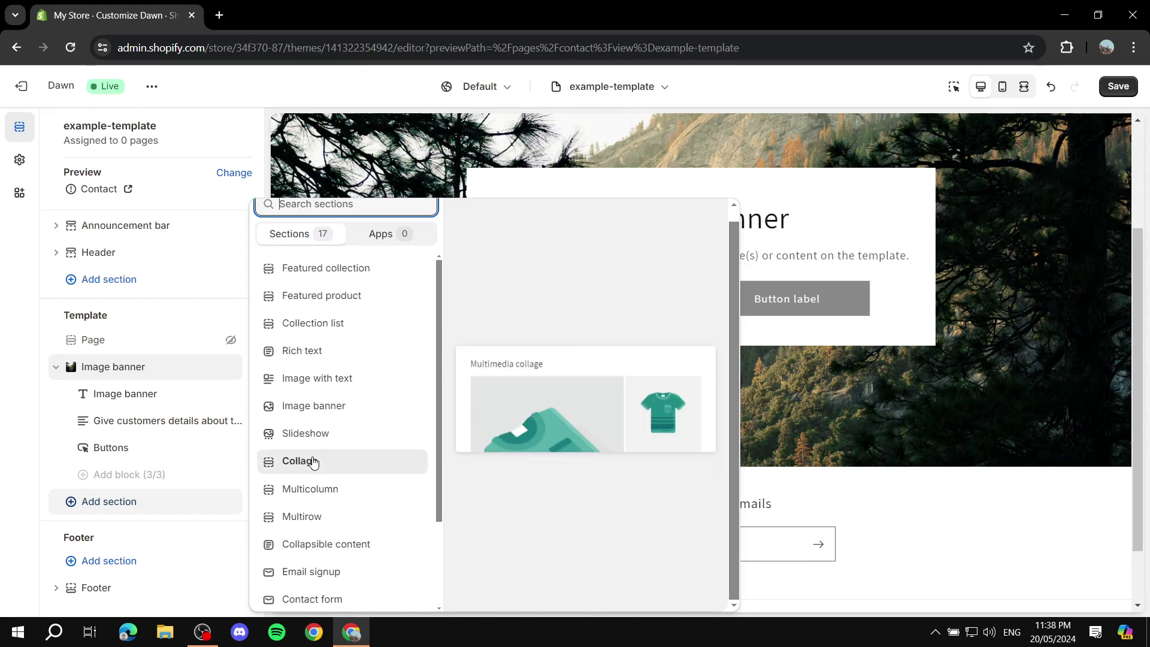
pyautogui.click(327, 269)
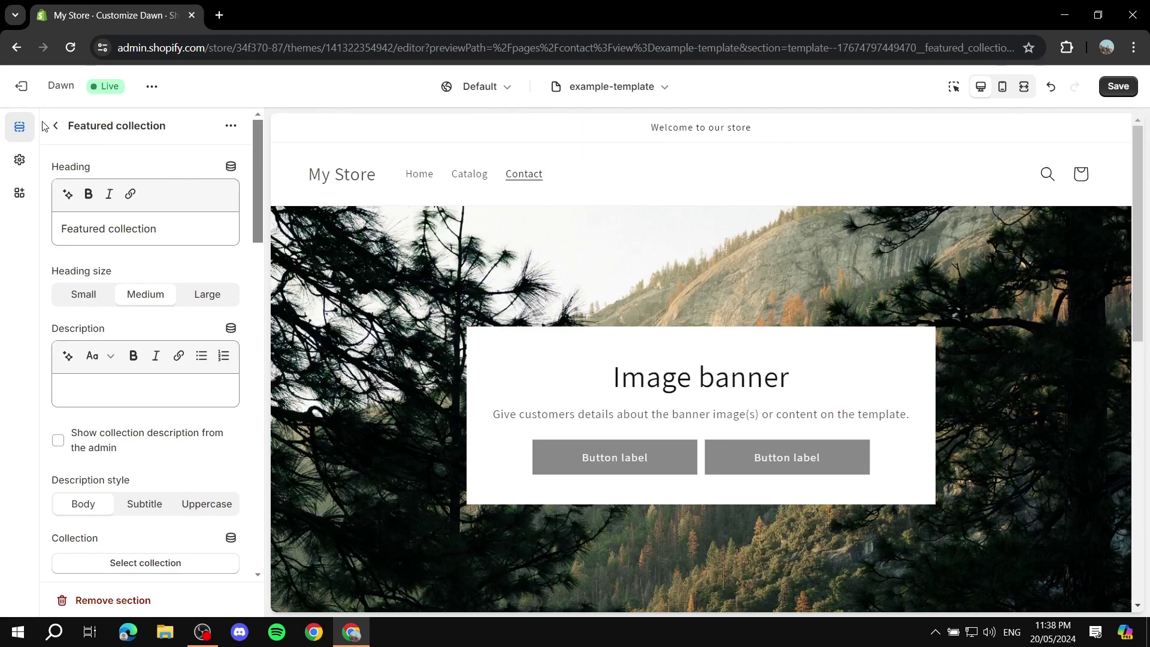
# Step: Check the four-product Featured collection in the preview and save example-template
pyautogui.click(56, 125)
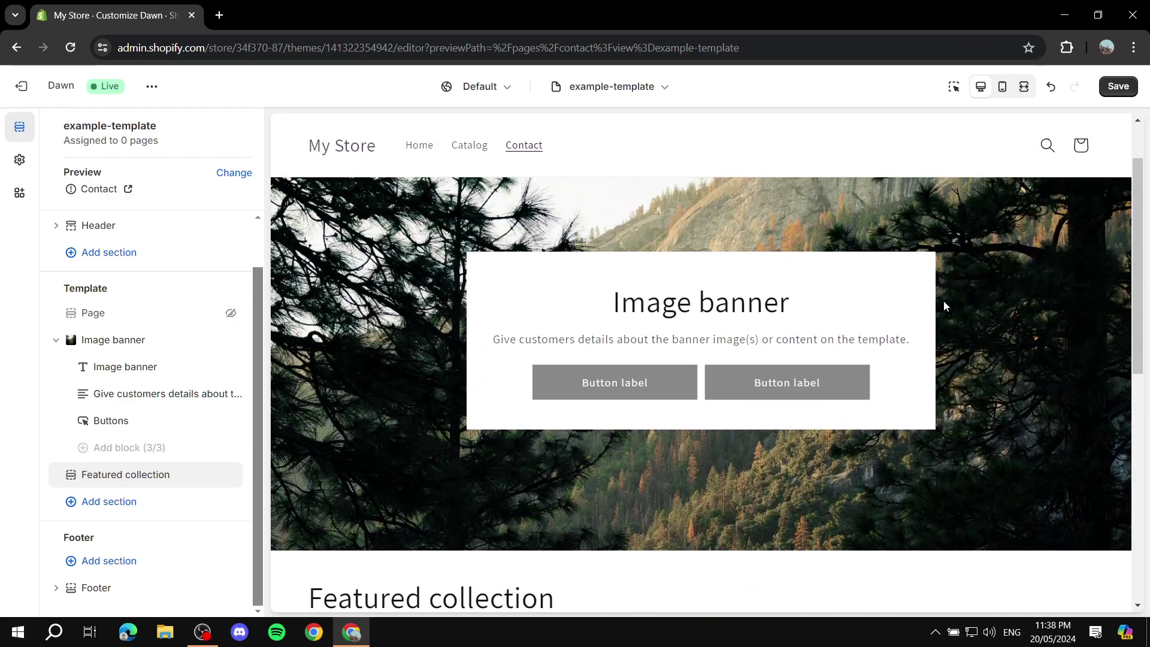
pyautogui.moveTo(613, 313); pyautogui.dragTo(798, 310)
pyautogui.click(834, 324)
pyautogui.scroll(-8, 752, 294)
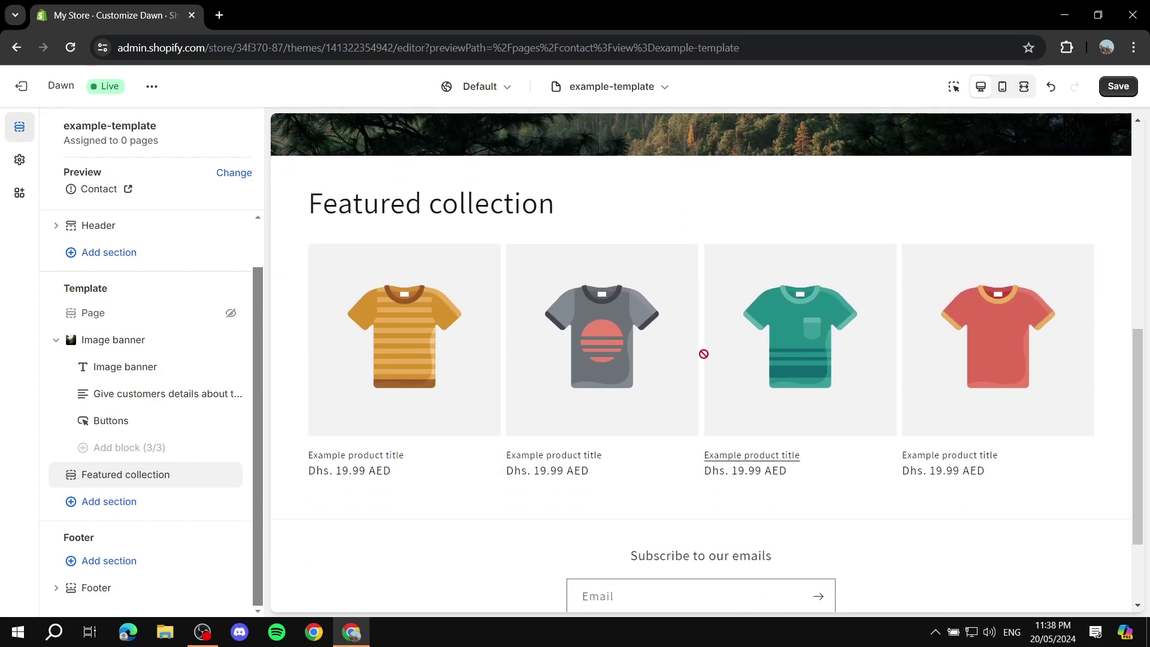
pyautogui.scroll(3, 730, 332)
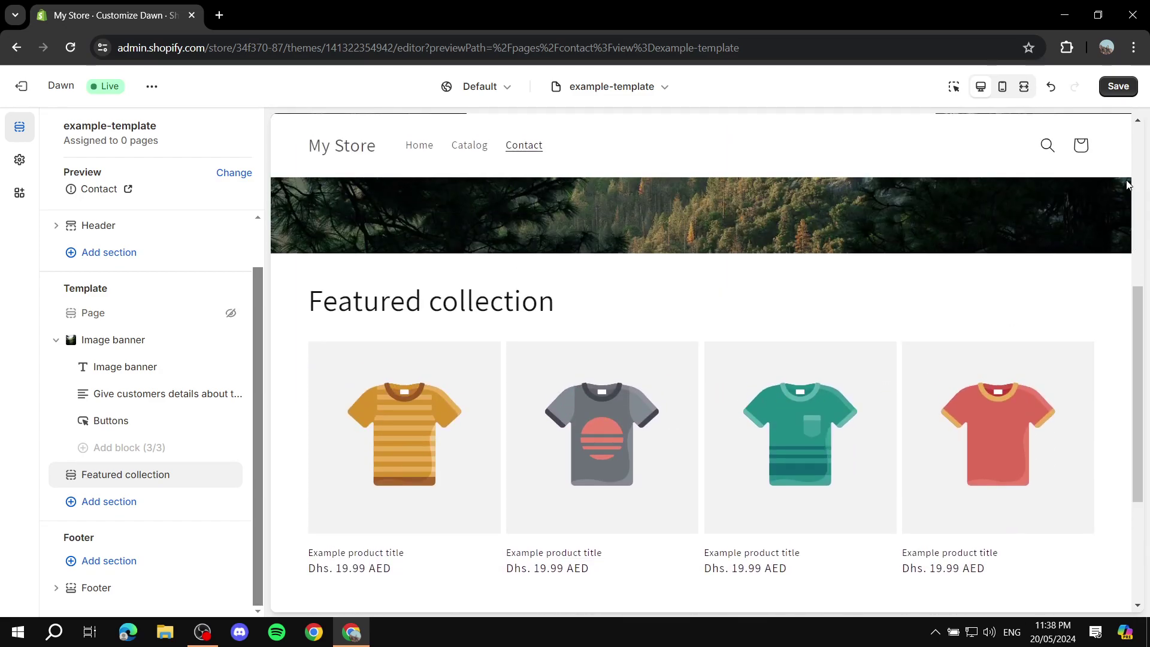
pyautogui.scroll(6, 769, 404)
pyautogui.click(1119, 86)
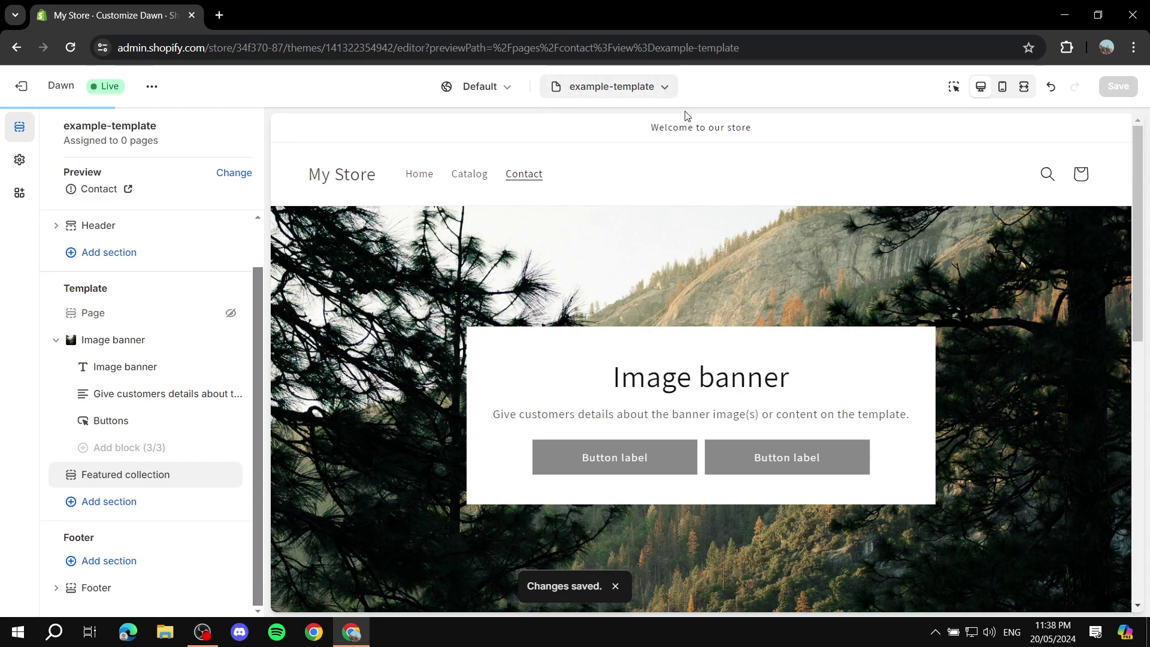
pyautogui.click(616, 586)
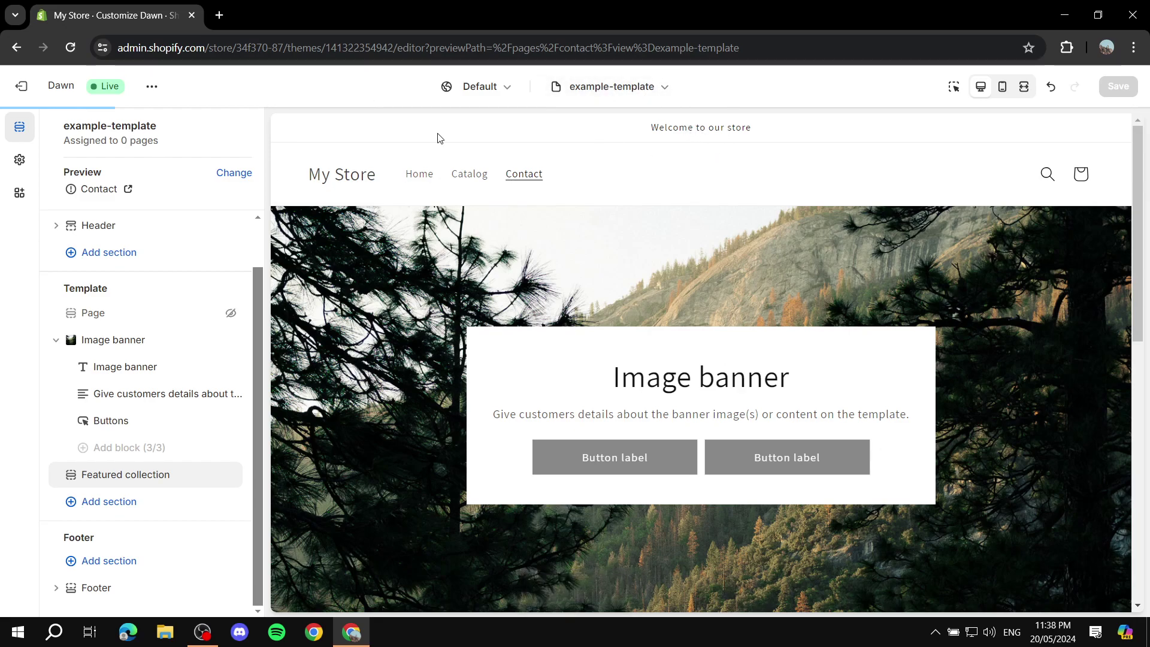
pyautogui.click(611, 91)
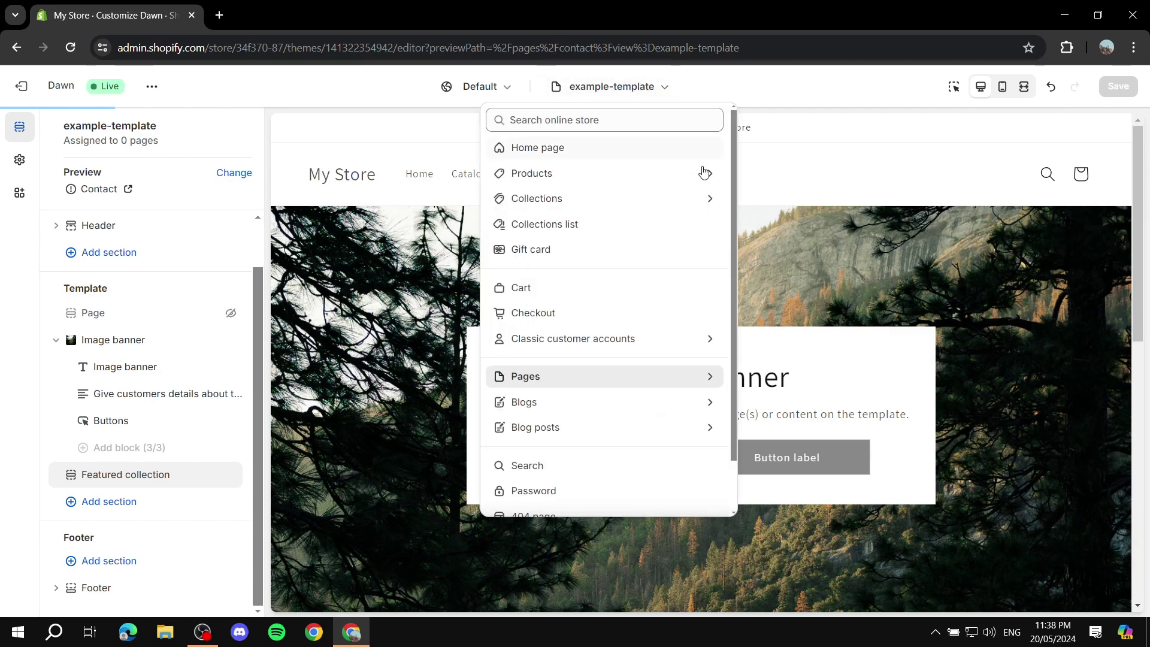
pyautogui.click(662, 380)
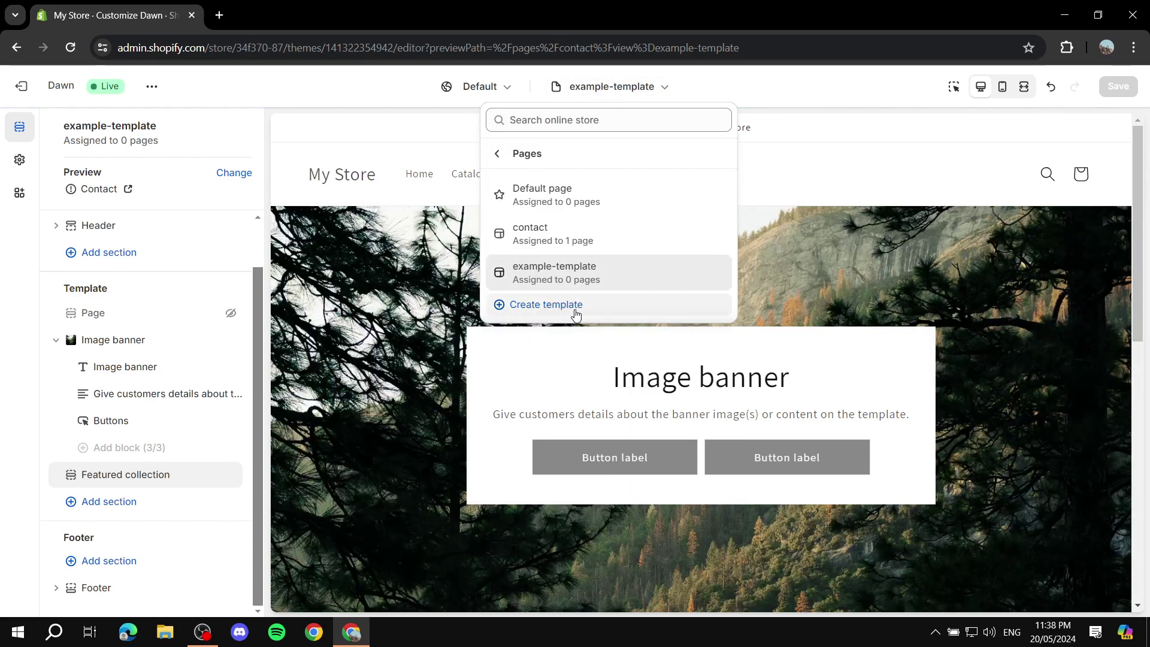
pyautogui.click(543, 308)
pyautogui.click(500, 392)
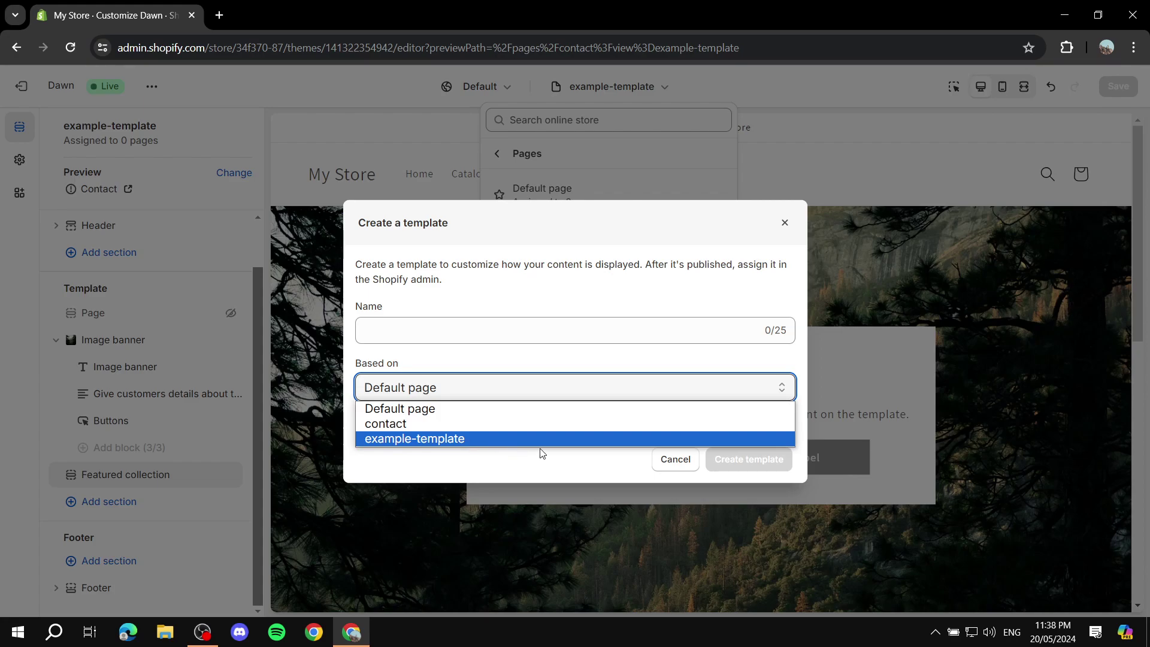
pyautogui.click(619, 476)
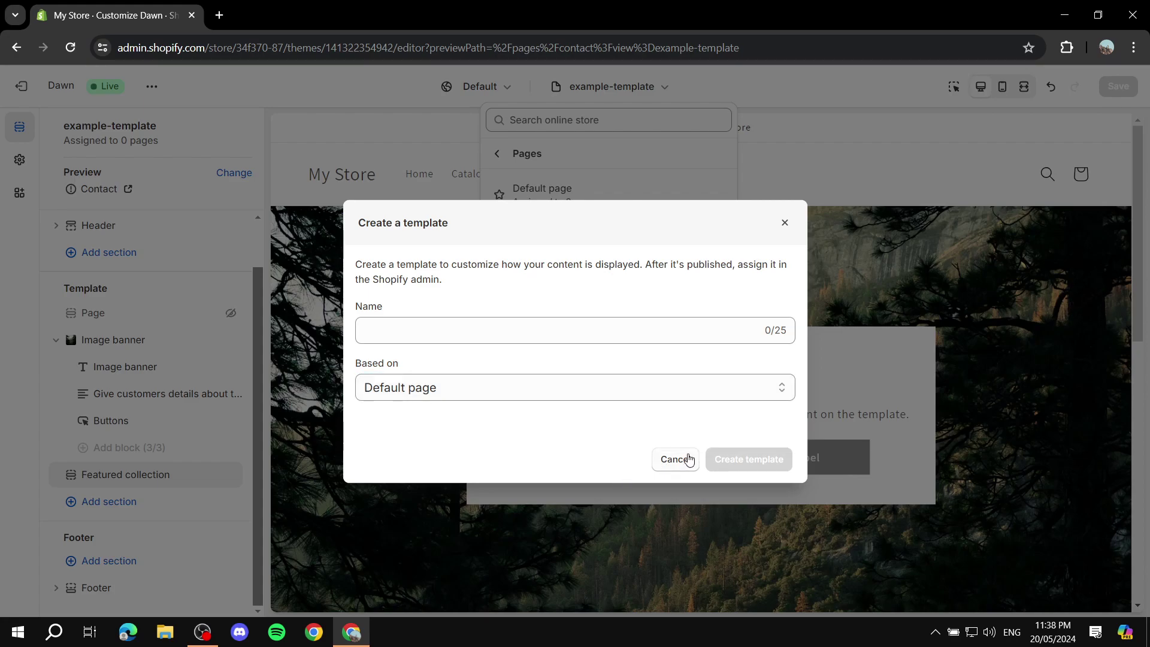
pyautogui.click(684, 460)
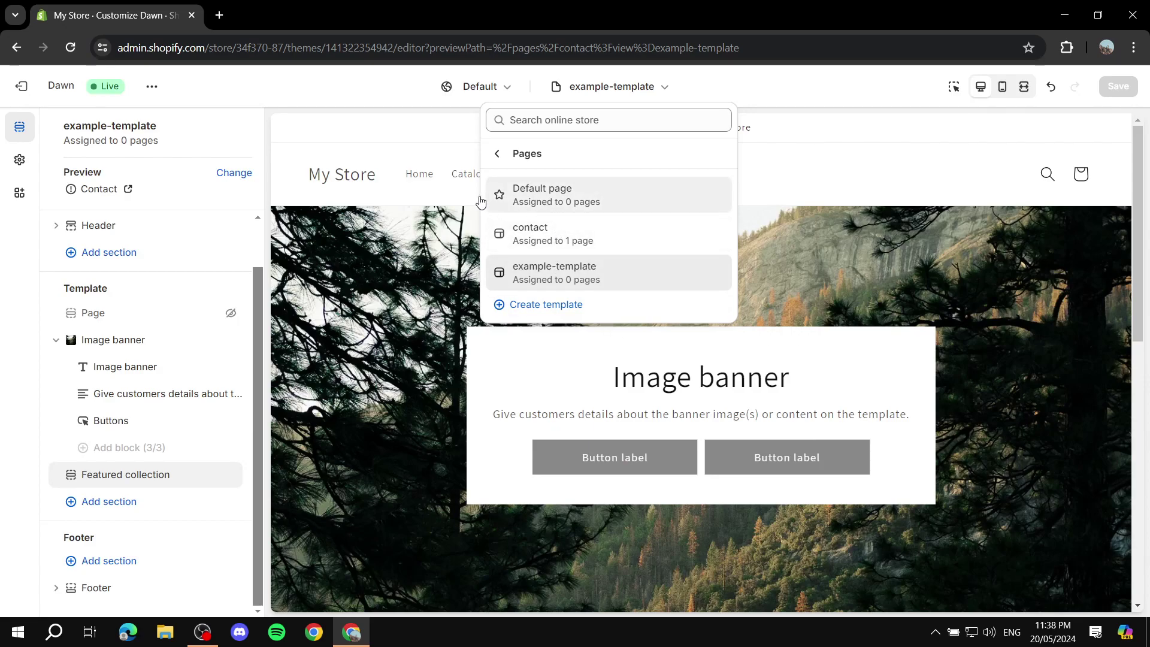
pyautogui.click(497, 157)
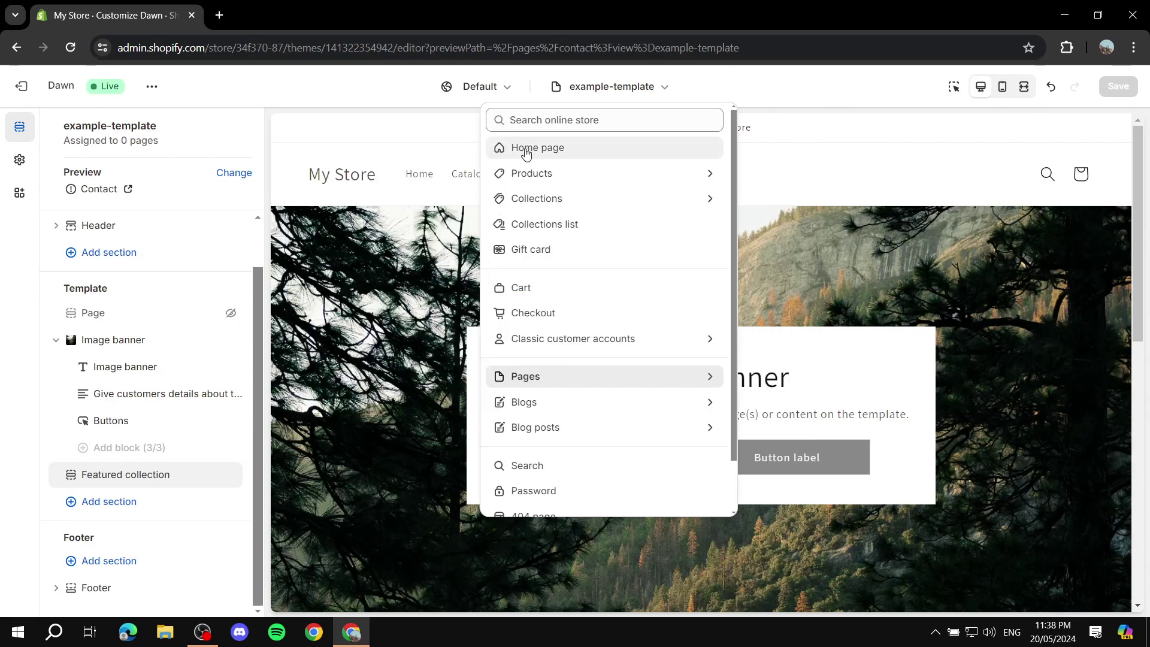
pyautogui.click(825, 110)
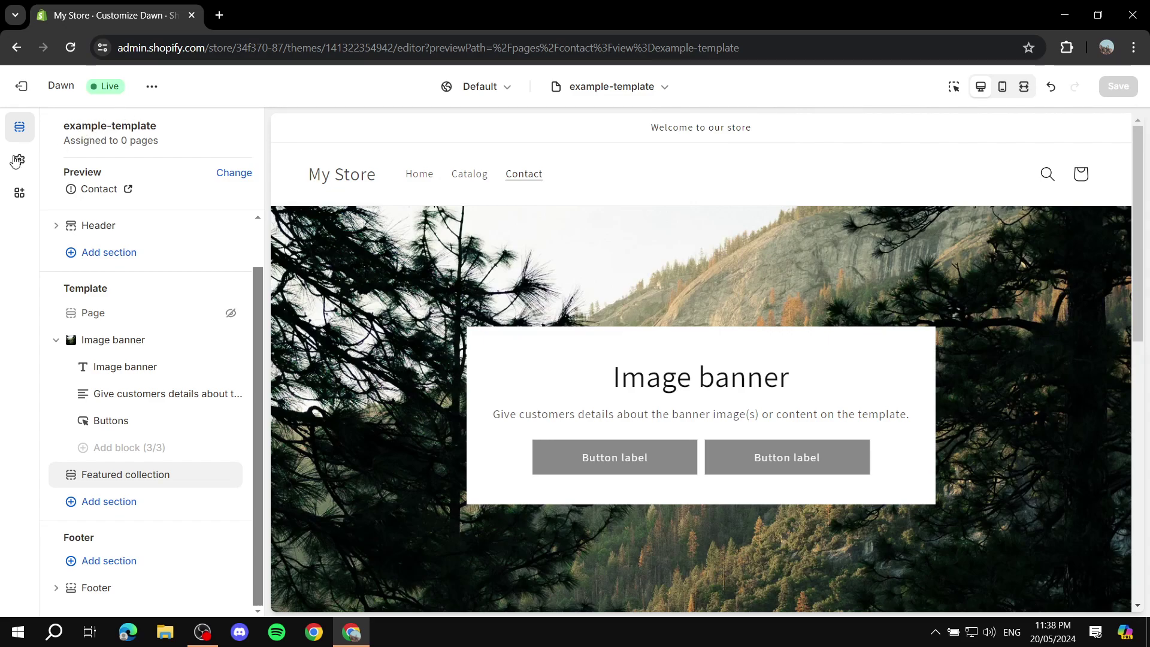
pyautogui.click(21, 85)
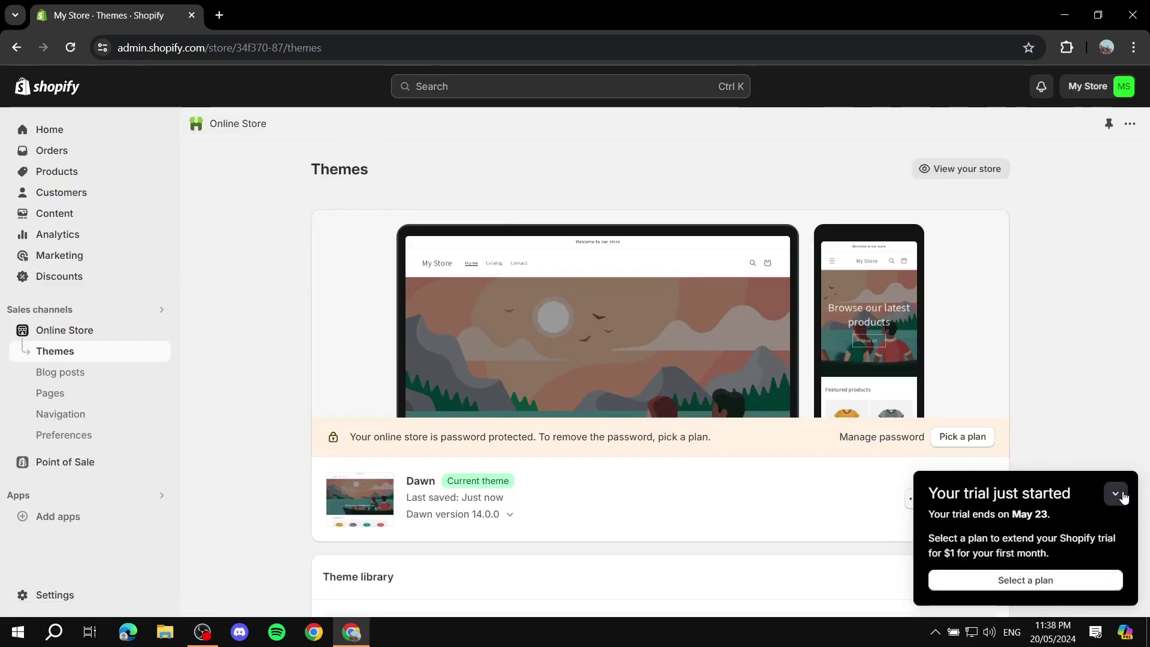
# Step: Dismiss the trial notice and return to the store's Pages list, which holds only Contact
pyautogui.click(1116, 495)
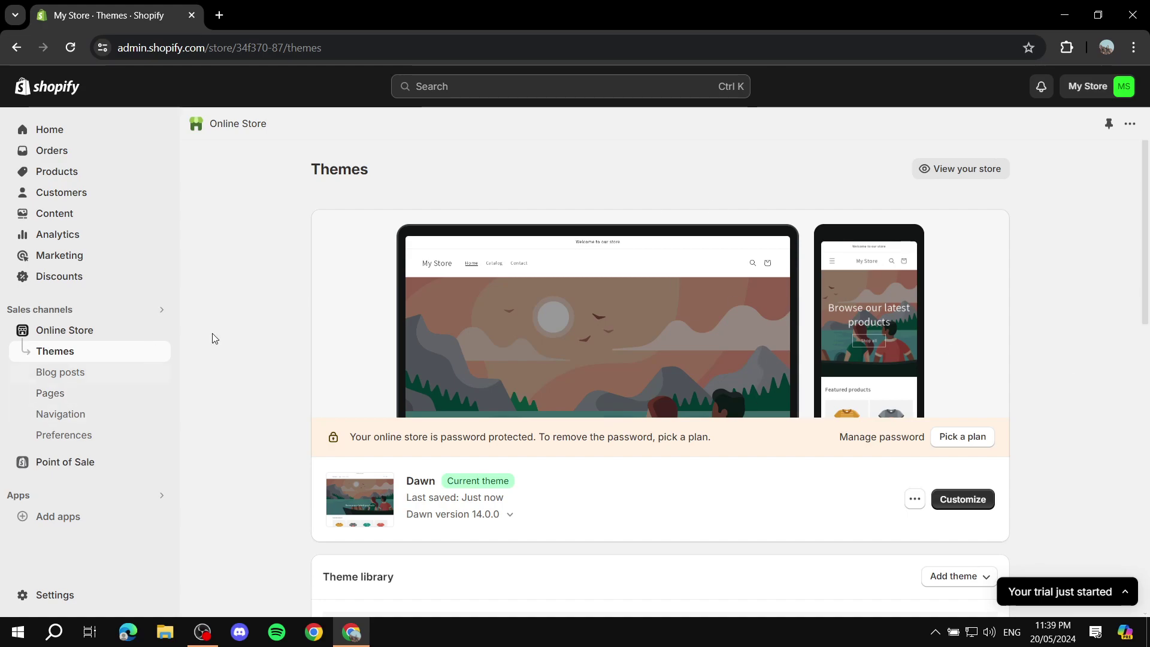
pyautogui.click(43, 397)
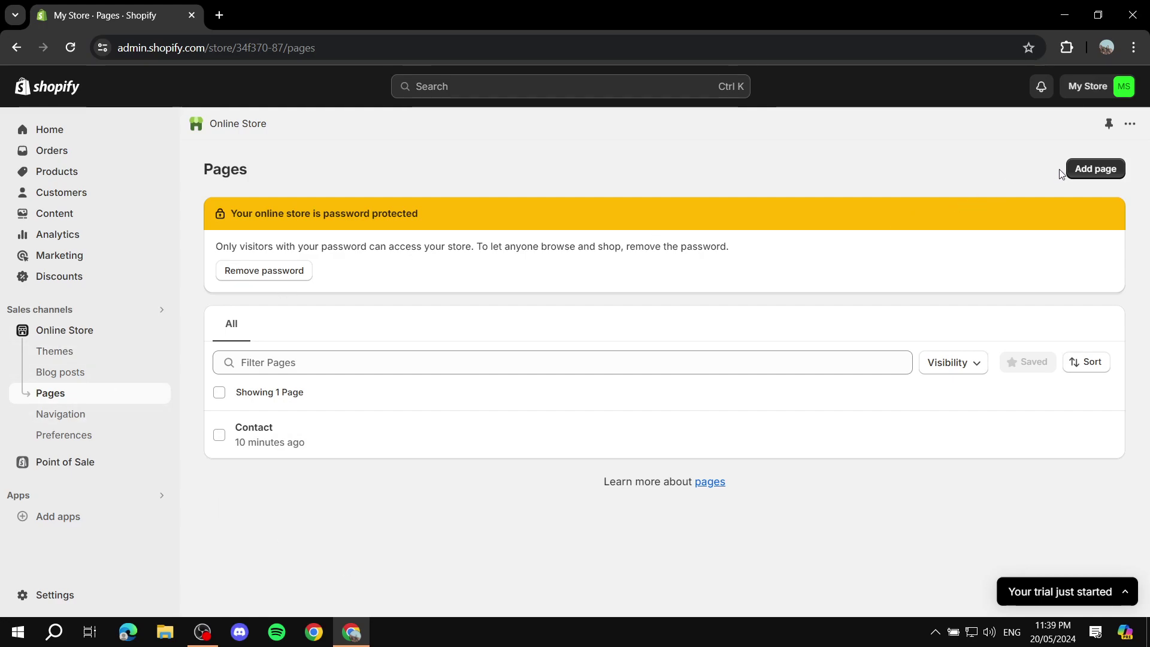
# Step: Start a new store page from the Pages screen with Add page
pyautogui.moveTo(1075, 439)
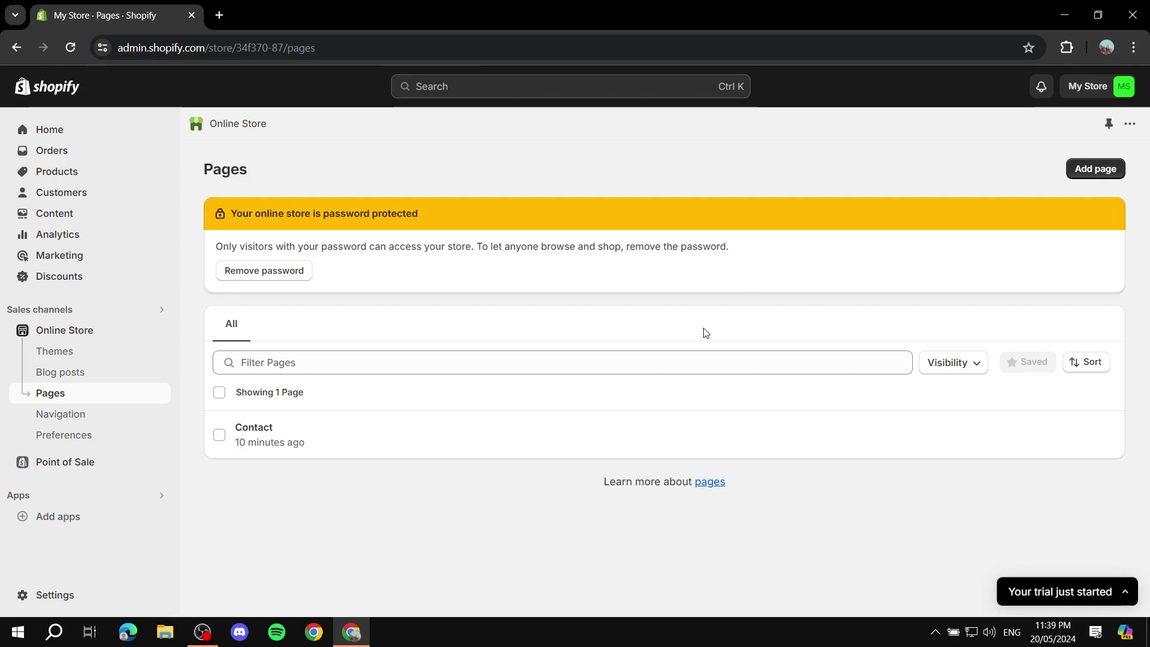
pyautogui.click(1078, 171)
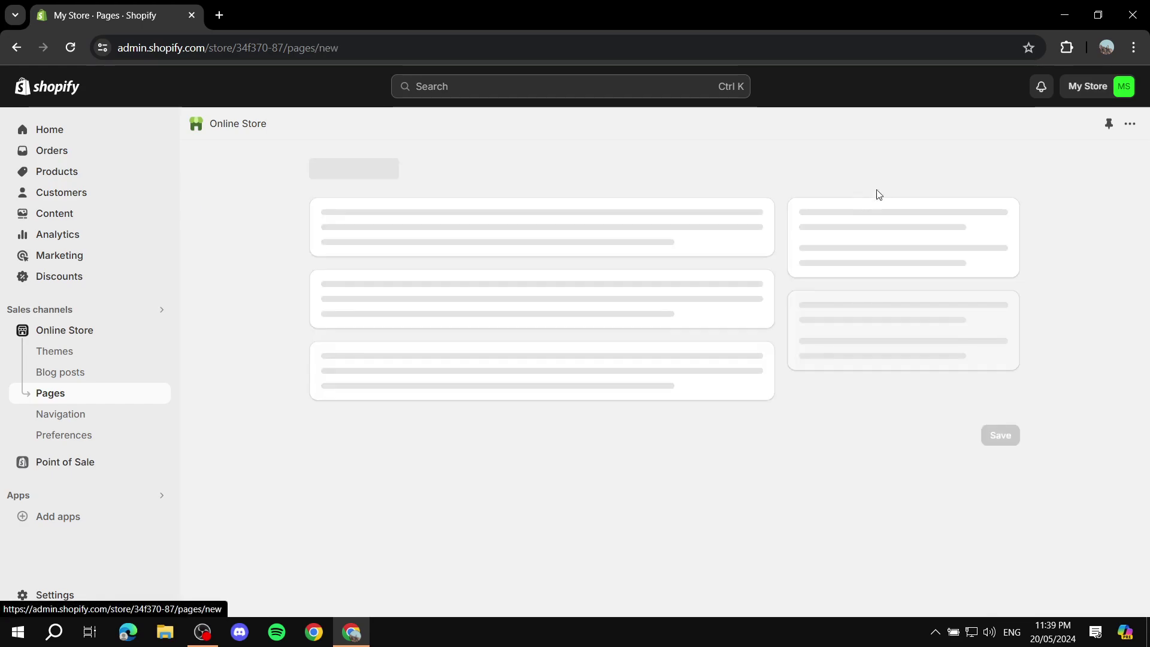
# Step: Enter 'The Template Page' as the new page's title
pyautogui.click(505, 241)
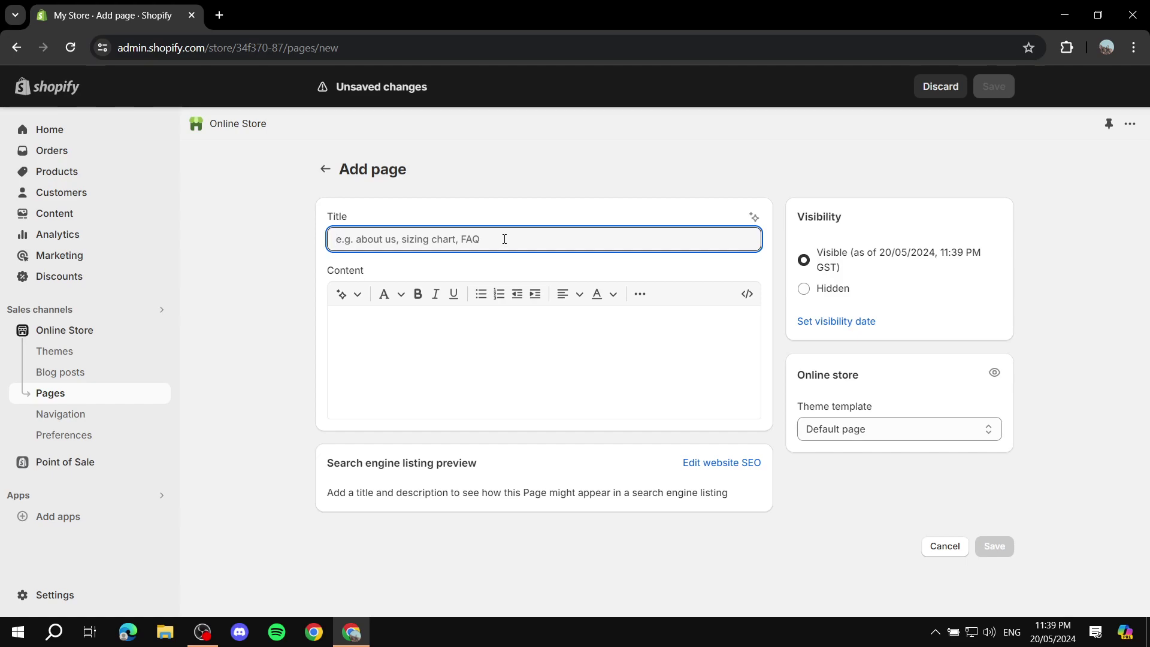
pyautogui.write('The Template Page')
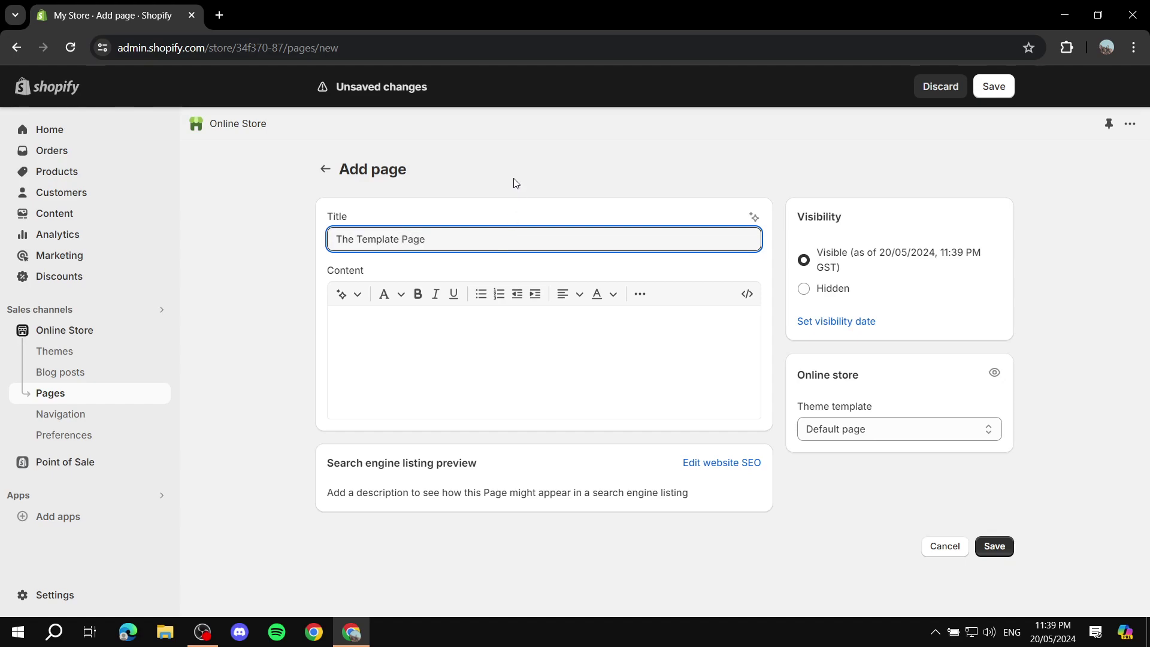
pyautogui.click(515, 183)
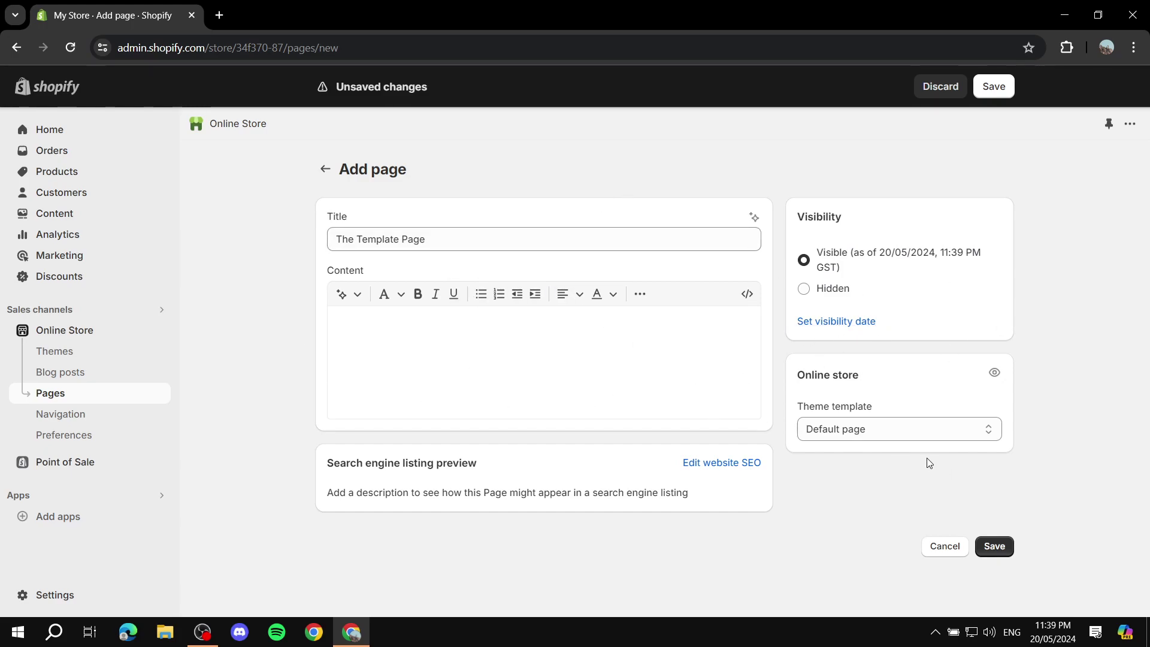
# Step: Assign the example-template theme template to the page and save it
pyautogui.moveTo(803, 408); pyautogui.dragTo(897, 409)
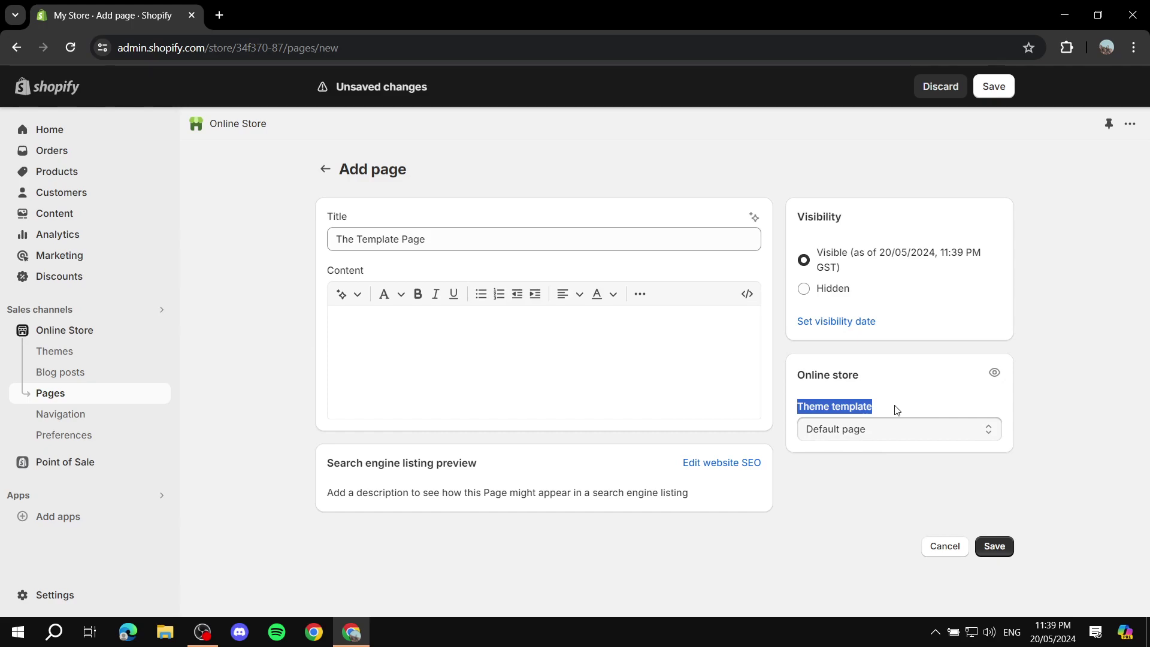
pyautogui.click(895, 410)
pyautogui.click(897, 434)
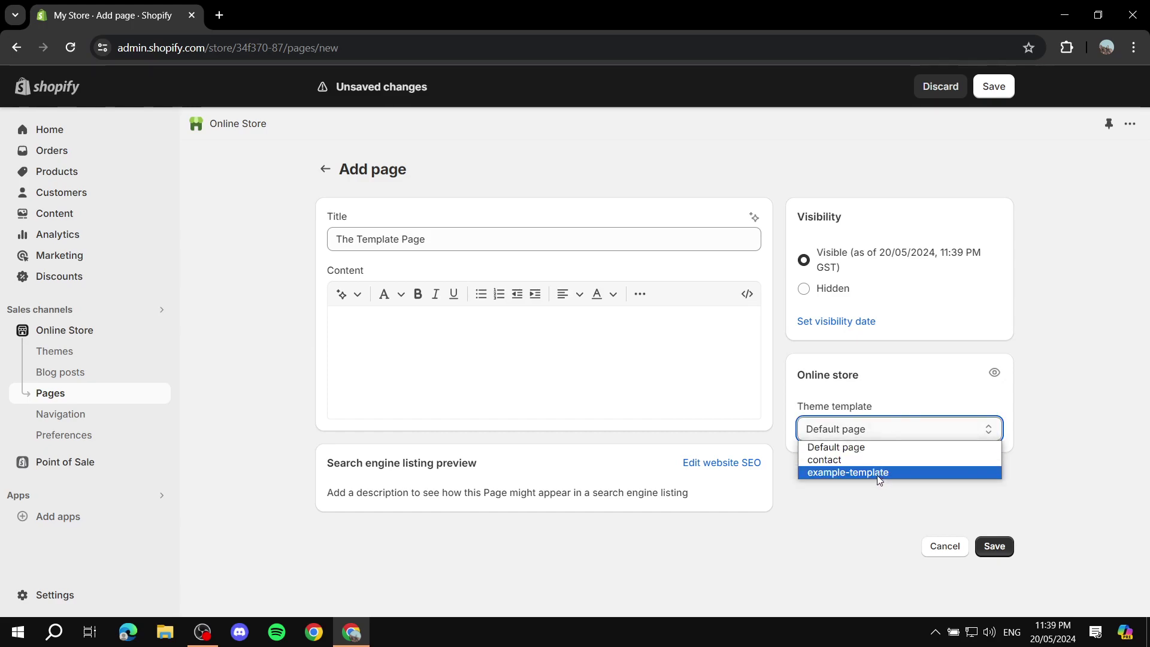
pyautogui.click(883, 473)
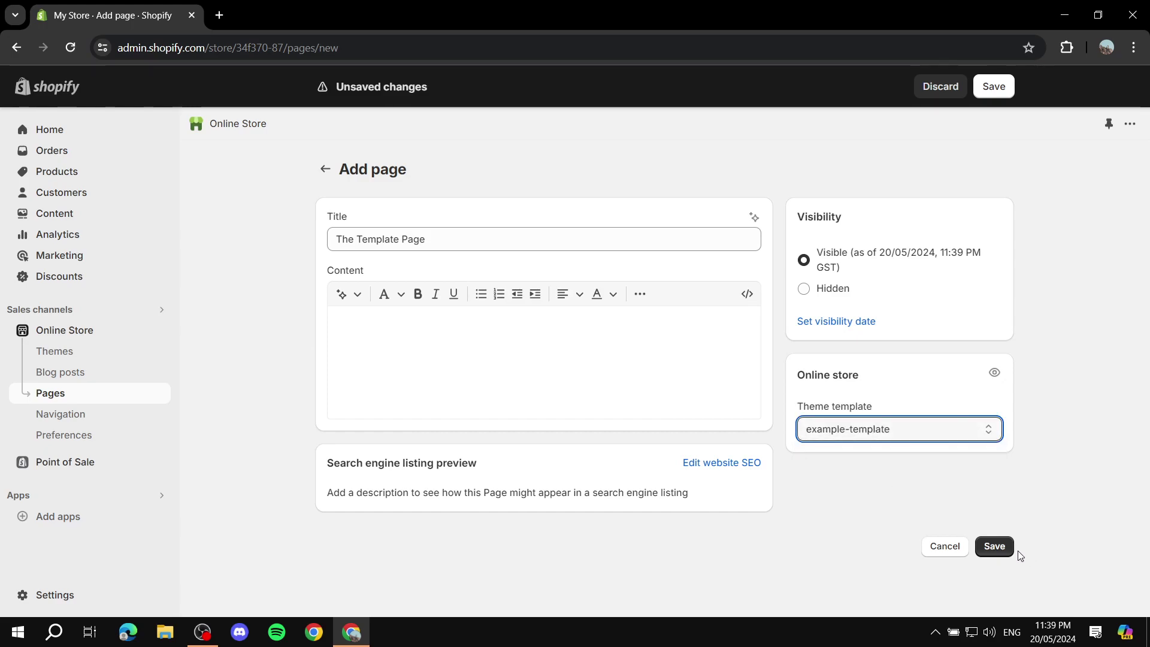
pyautogui.click(994, 553)
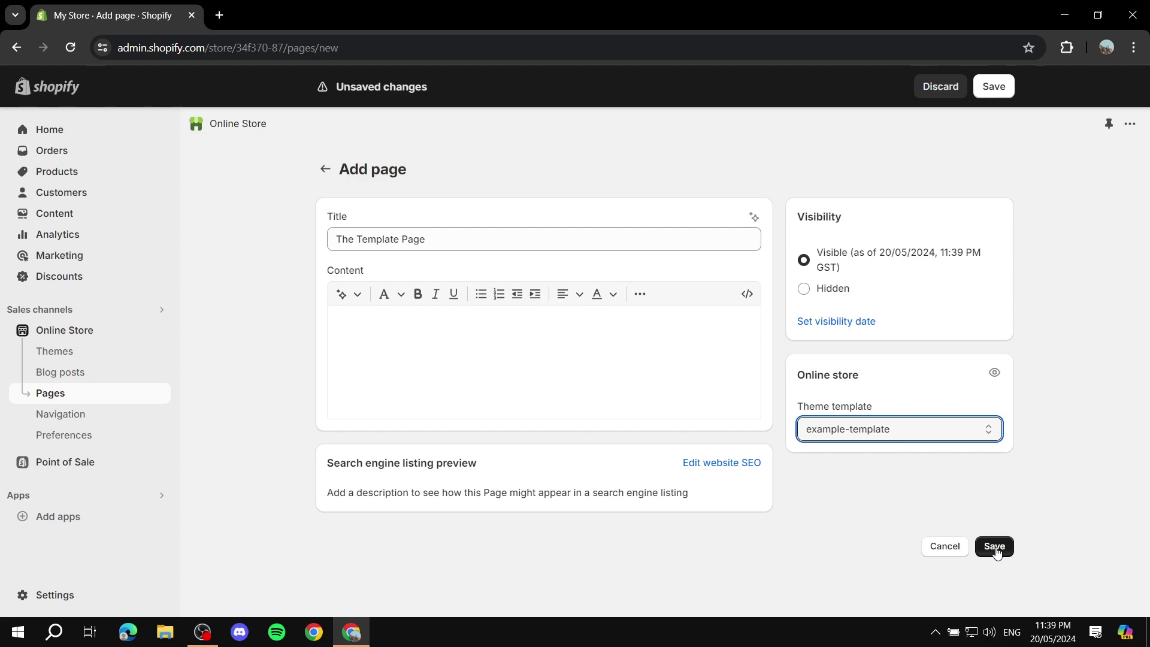
pyautogui.click(995, 547)
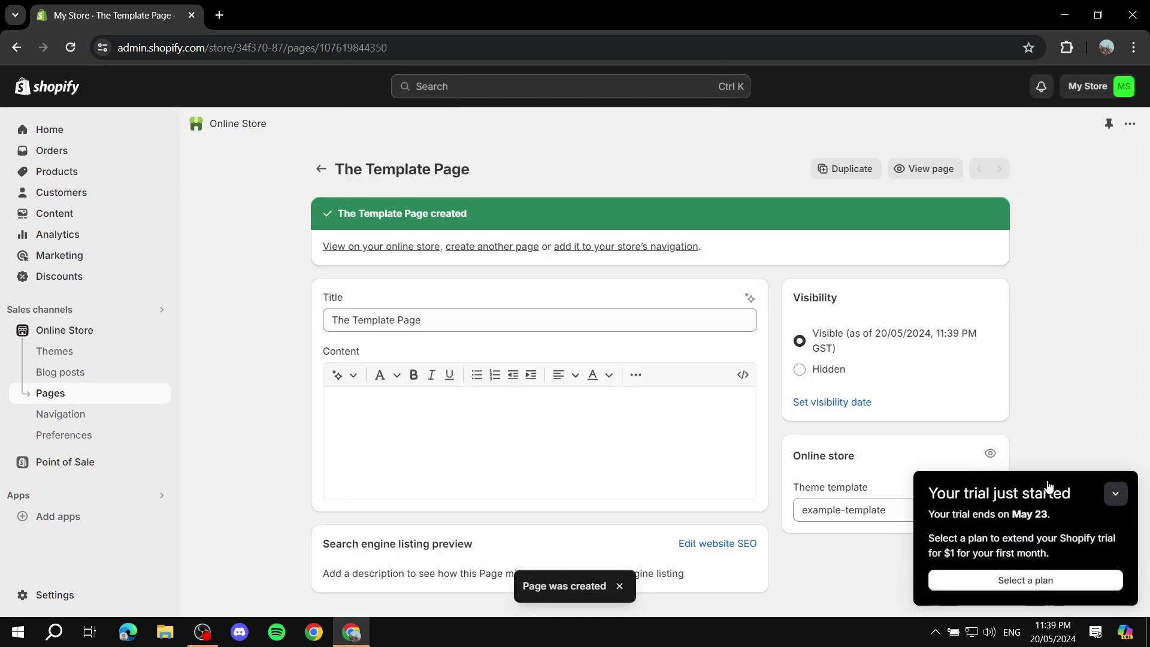
# Step: Go back through Pages to the Online Store Themes overview, where Dawn is current
pyautogui.click(1115, 492)
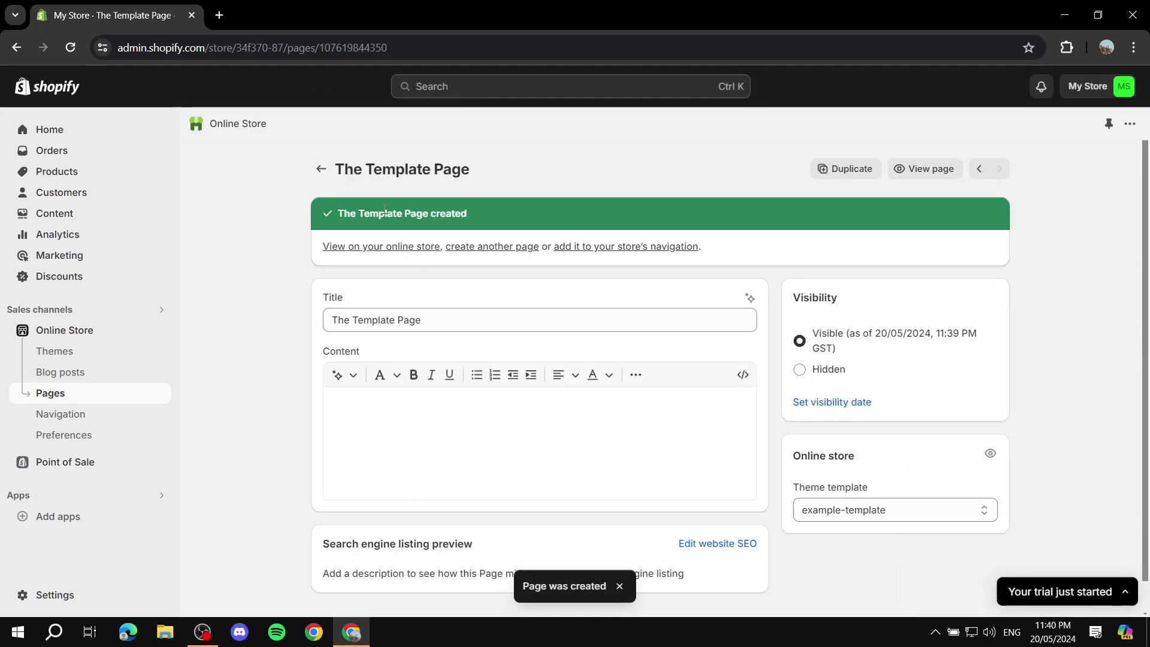
pyautogui.click(318, 170)
pyautogui.click(75, 330)
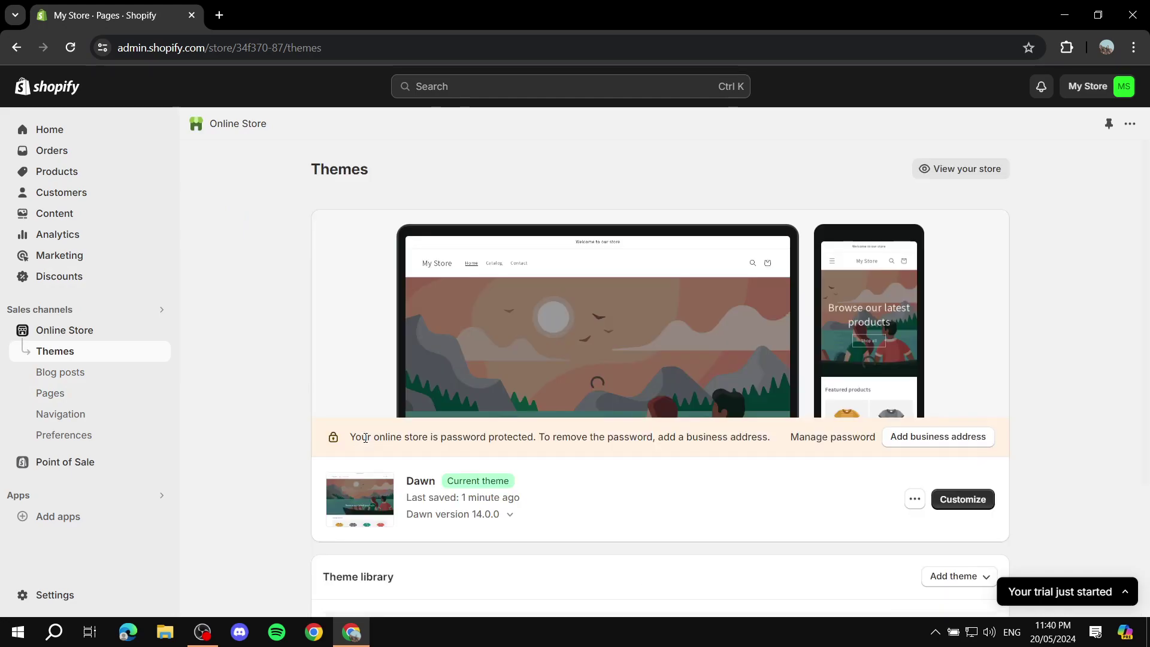
# Step: Customize the Dawn theme to open it in the theme editor
pyautogui.click(915, 500)
pyautogui.click(915, 500)
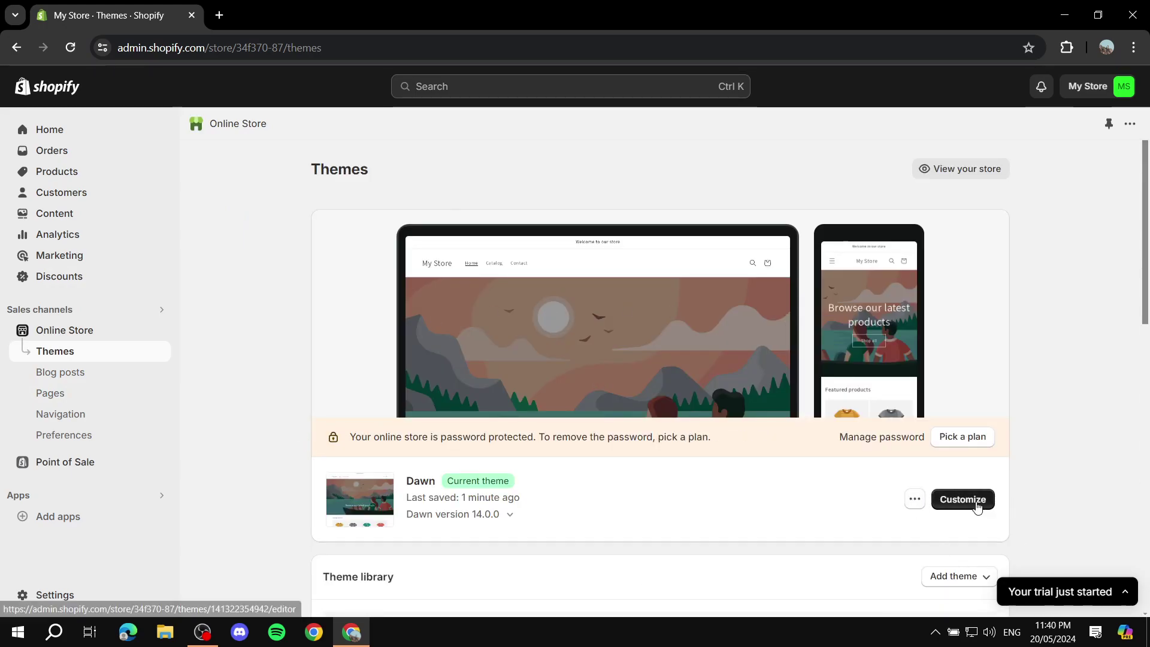
pyautogui.click(977, 507)
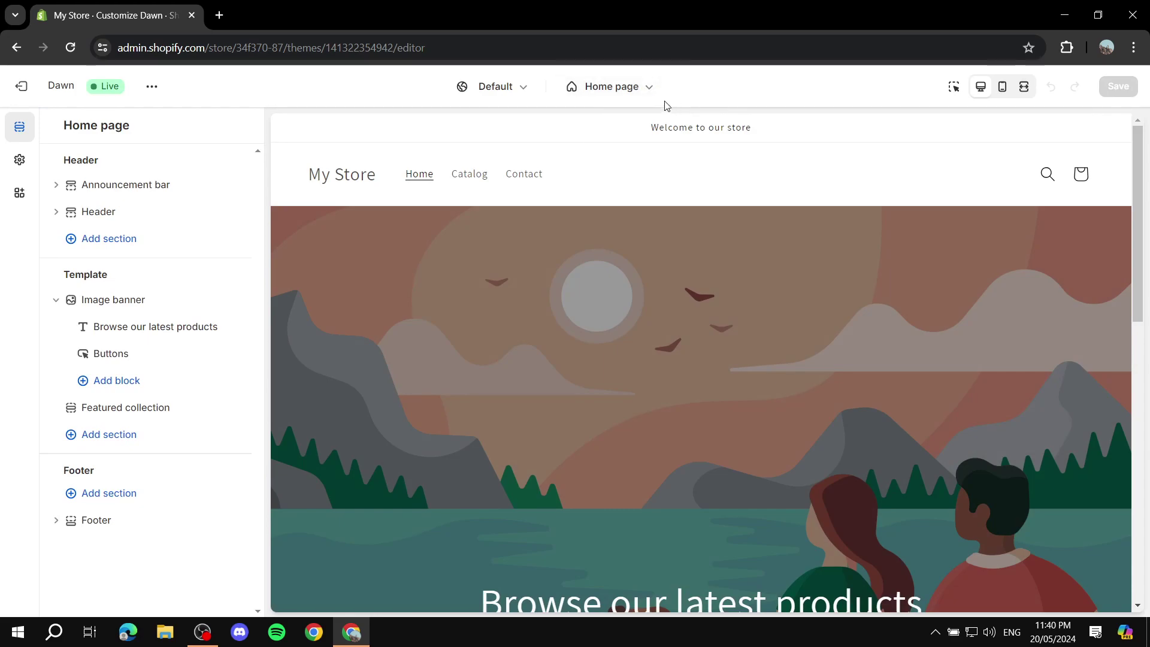
# Step: List the Pages templates in the editor: Default page, contact, and example-template with 1 page
pyautogui.click(625, 95)
pyautogui.scroll(-1, 563, 295)
pyautogui.scroll(1, 547, 267)
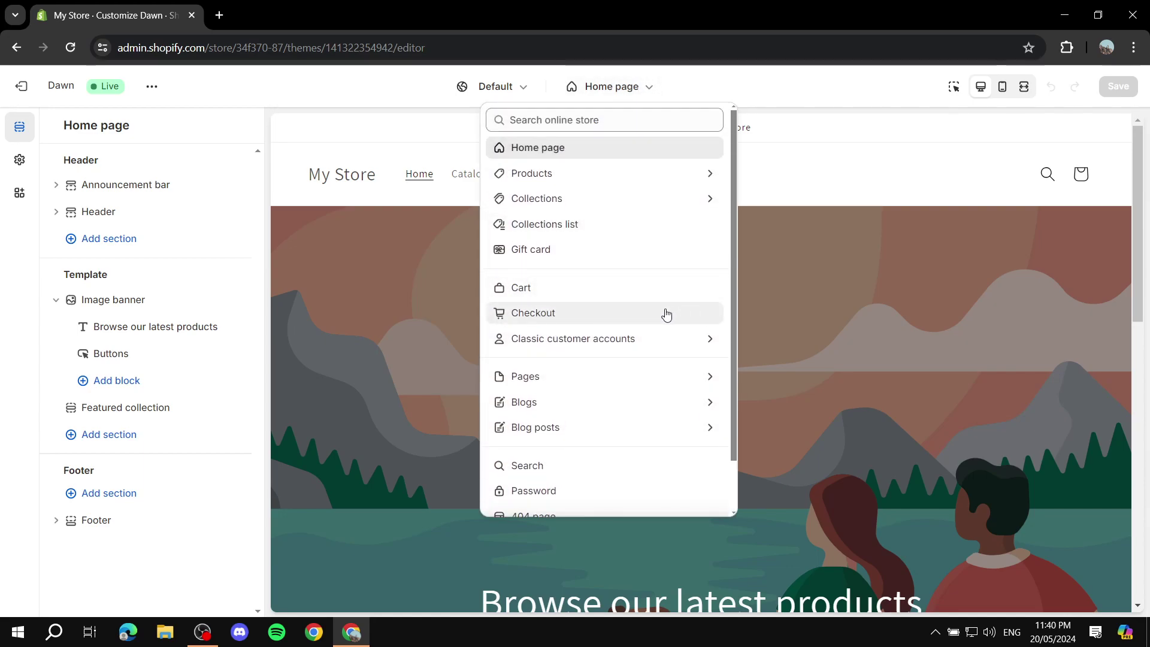
pyautogui.scroll(-1, 649, 223)
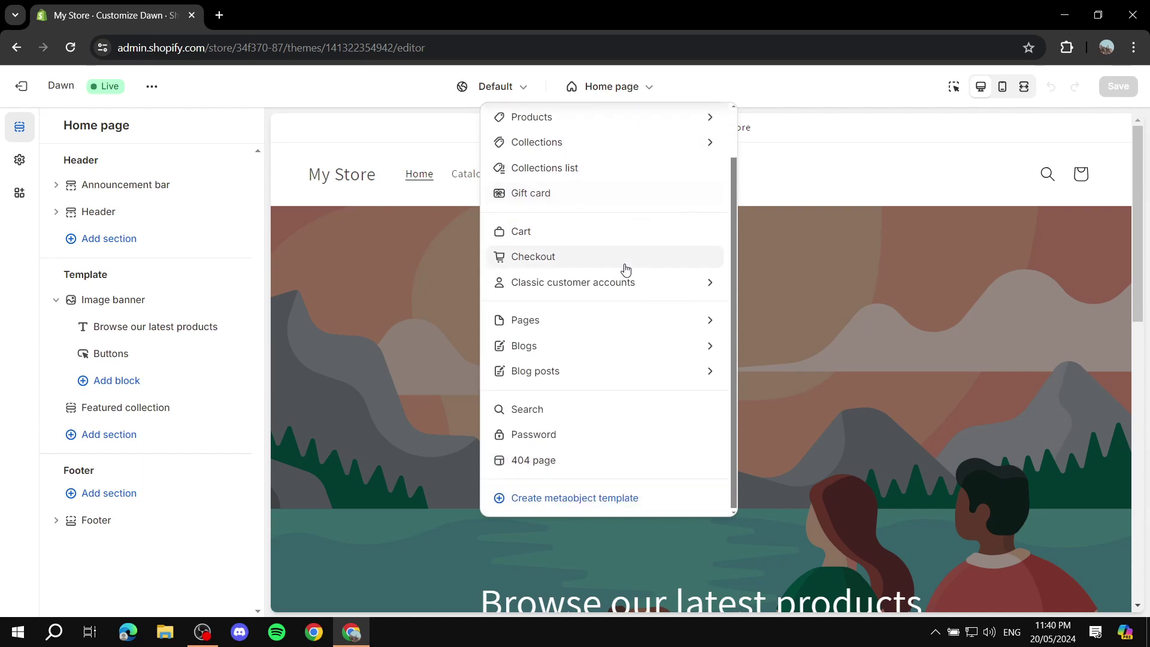
pyautogui.click(602, 320)
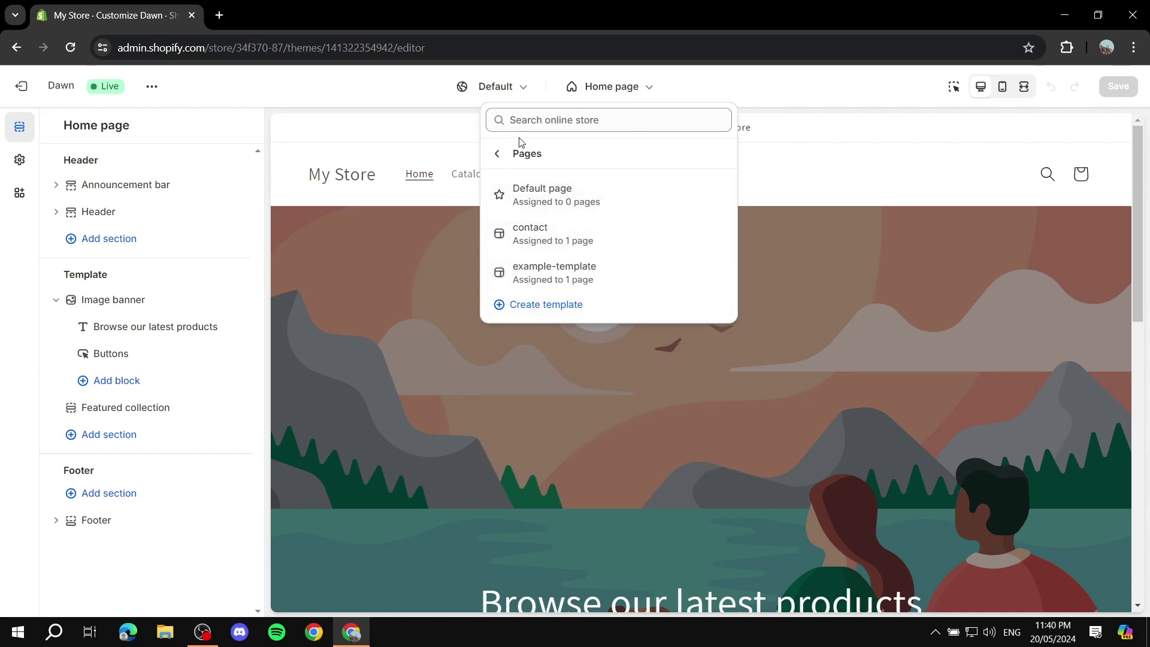
pyautogui.click(497, 154)
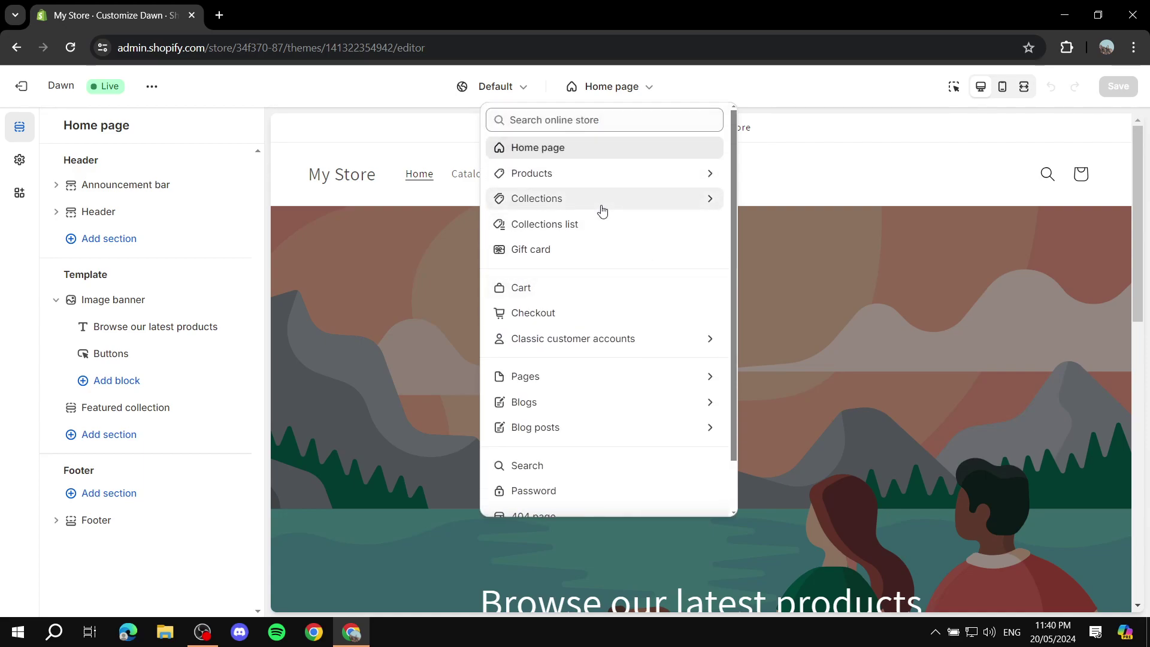
pyautogui.scroll(-1, 601, 213)
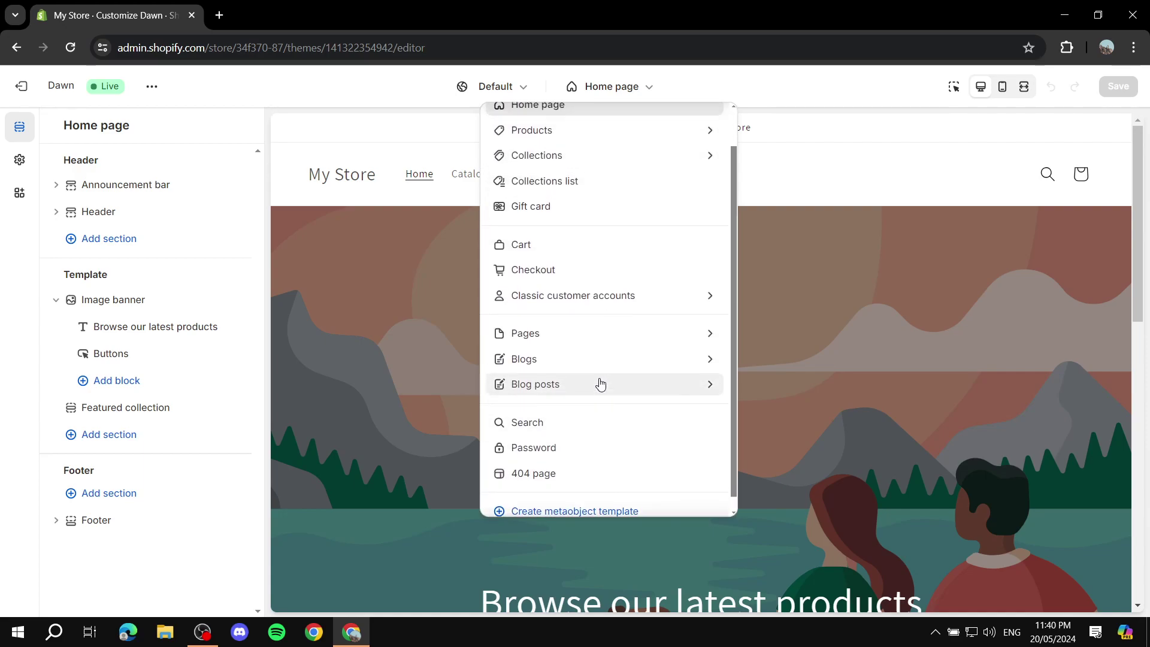
pyautogui.scroll(1, 593, 360)
pyautogui.click(625, 89)
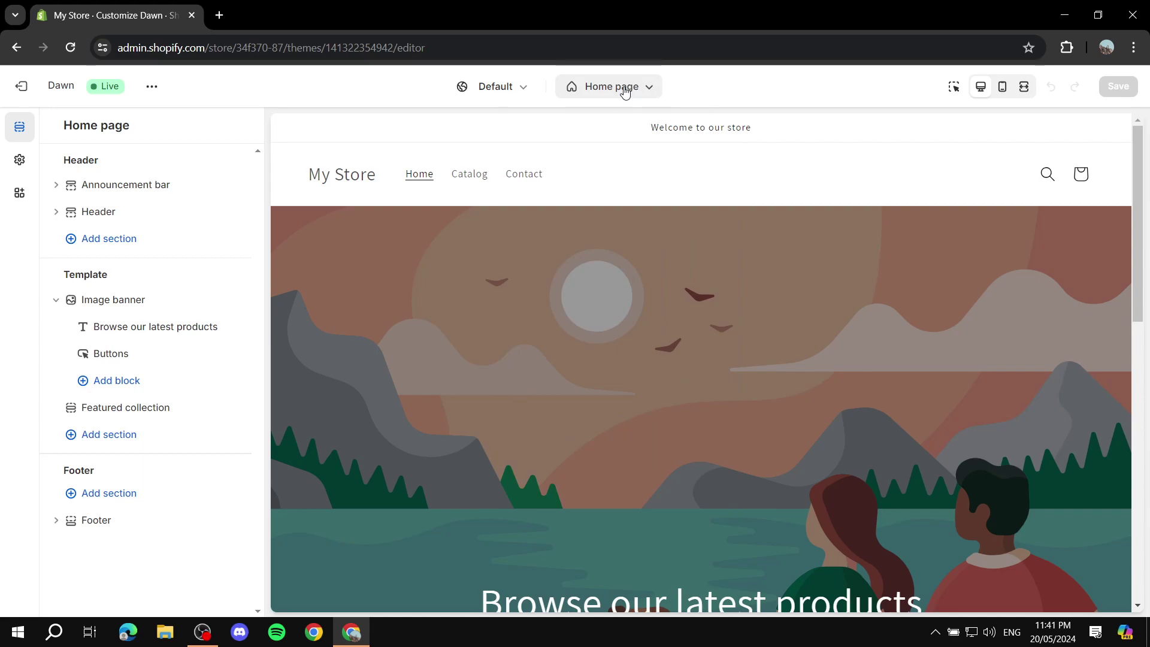
pyautogui.click(638, 88)
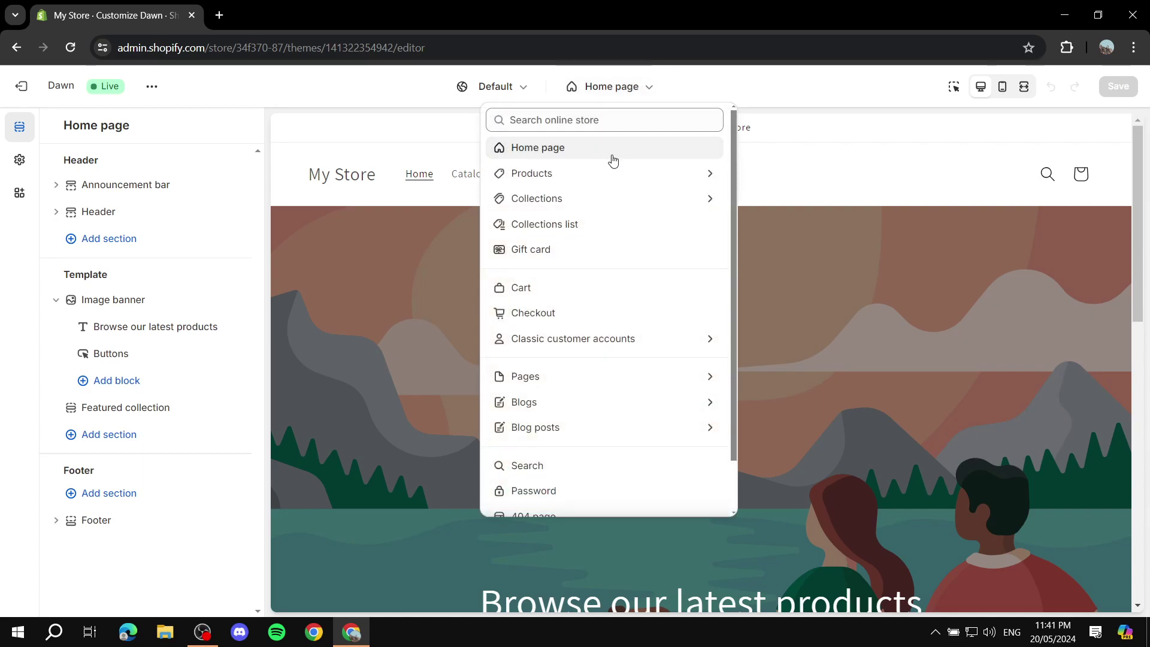
pyautogui.scroll(-1, 613, 160)
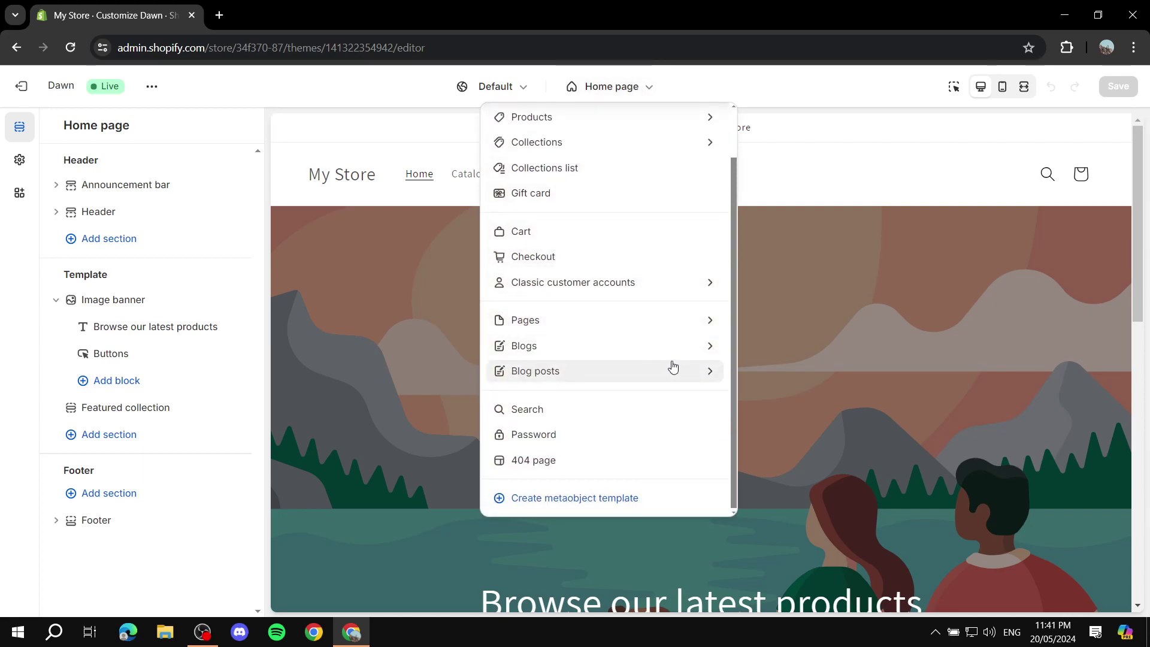
pyautogui.click(660, 320)
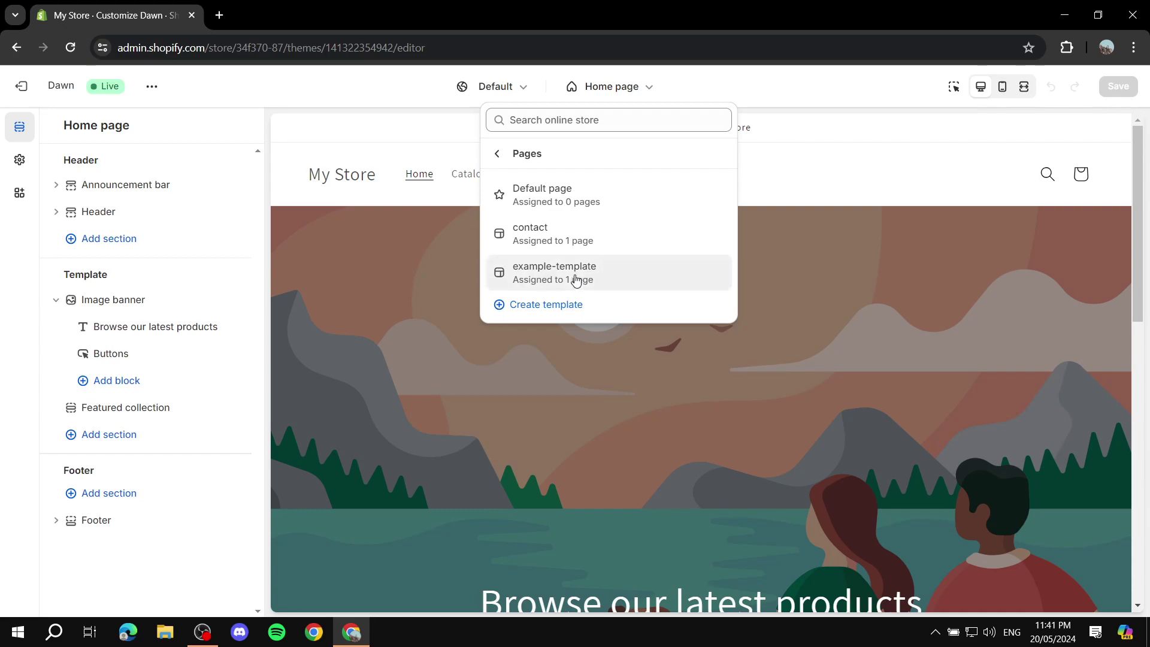
# Step: Preview the example-template layout for The Template Page, then exit to the Themes overview
pyautogui.click(539, 276)
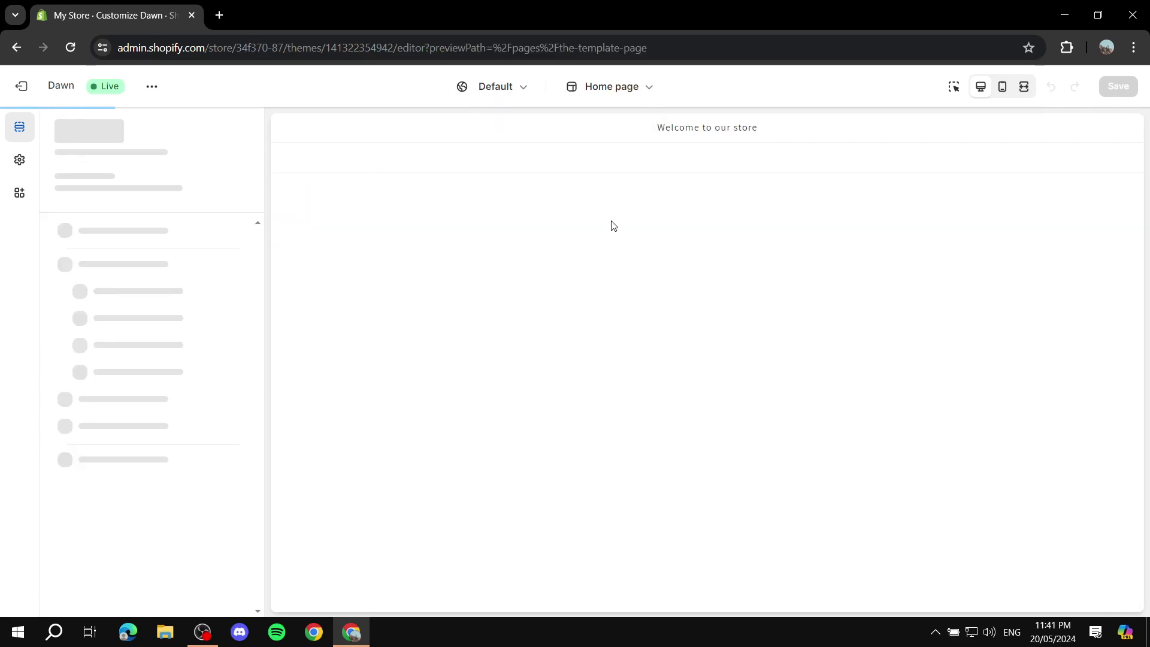
pyautogui.scroll(-10, 778, 274)
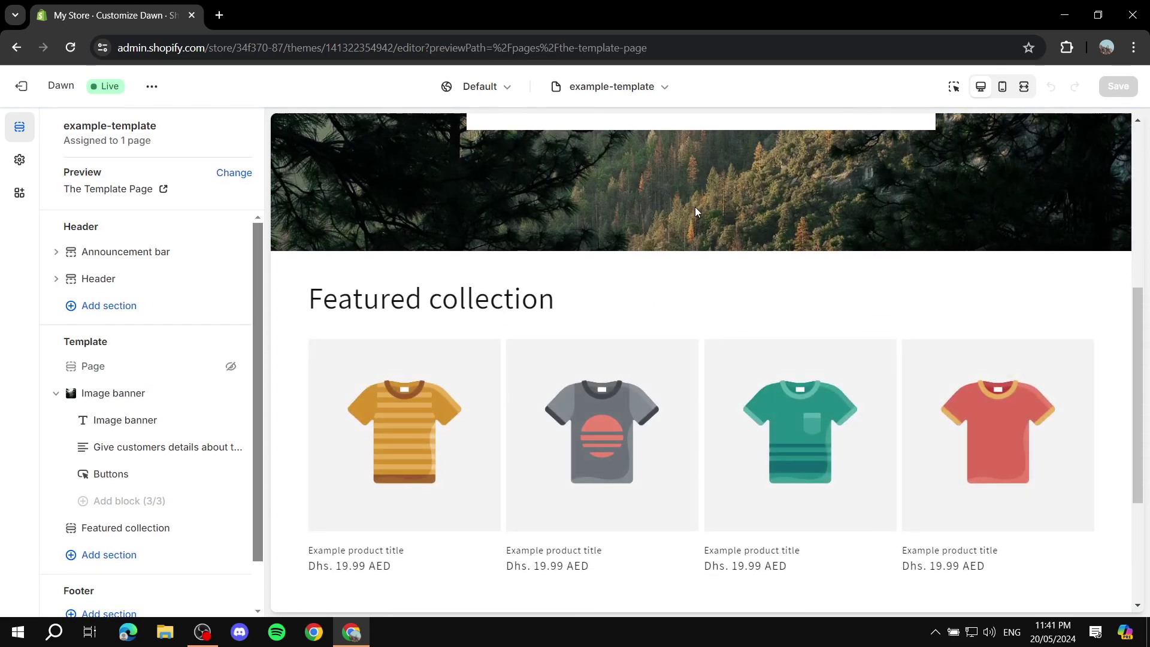
pyautogui.scroll(10, 717, 358)
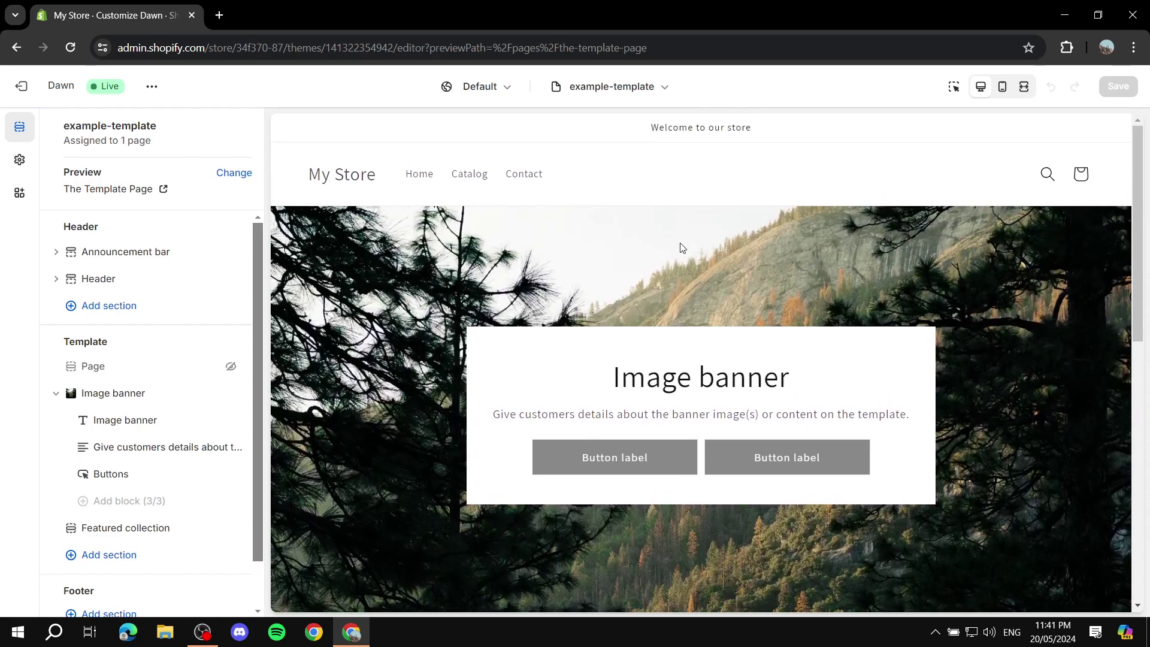
pyautogui.scroll(-5, 694, 262)
pyautogui.scroll(-5, 773, 388)
pyautogui.scroll(10, 580, 396)
pyautogui.click(23, 94)
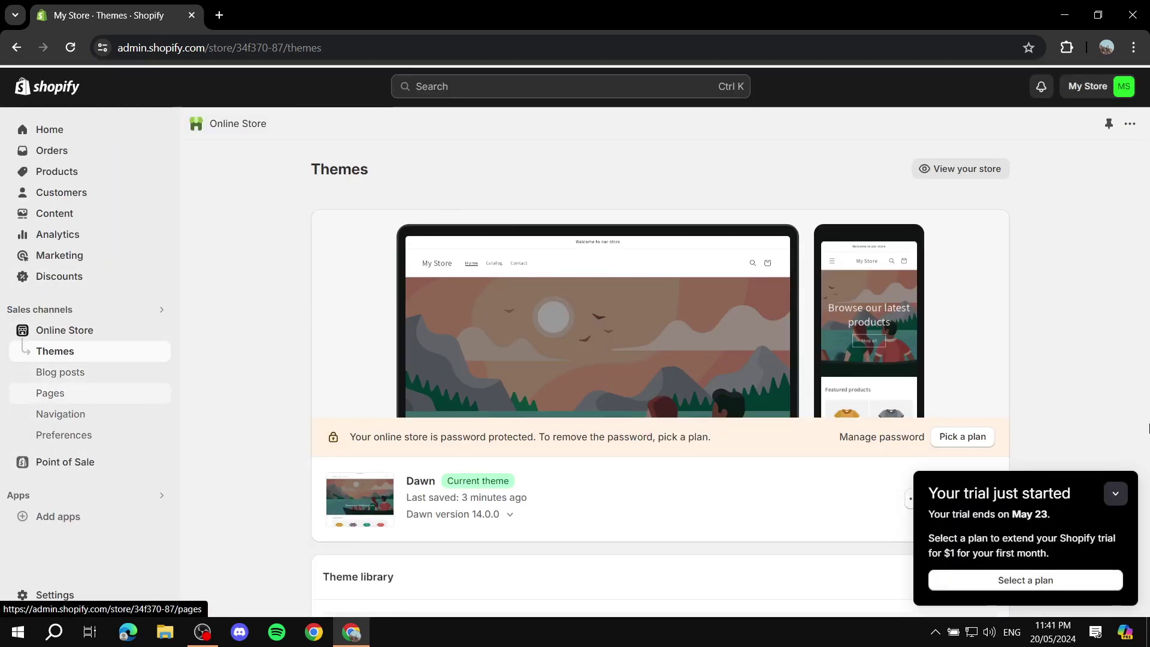
# Step: View The Template Page on the live storefront, then close that tab back to Pages
pyautogui.click(50, 393)
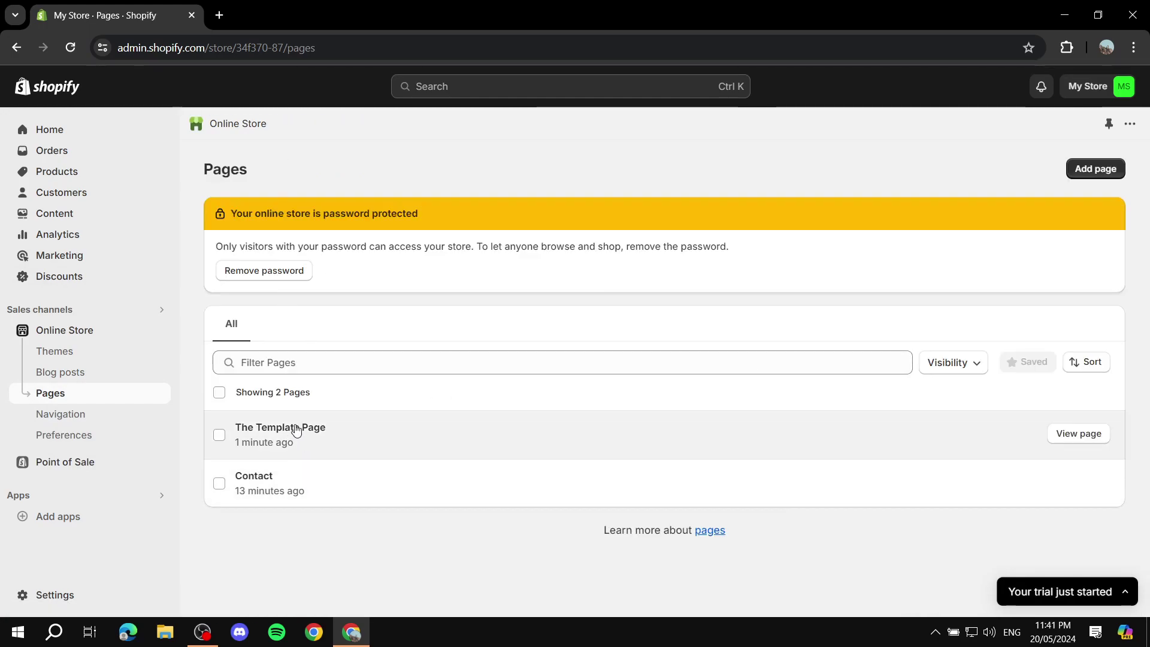
pyautogui.click(1072, 434)
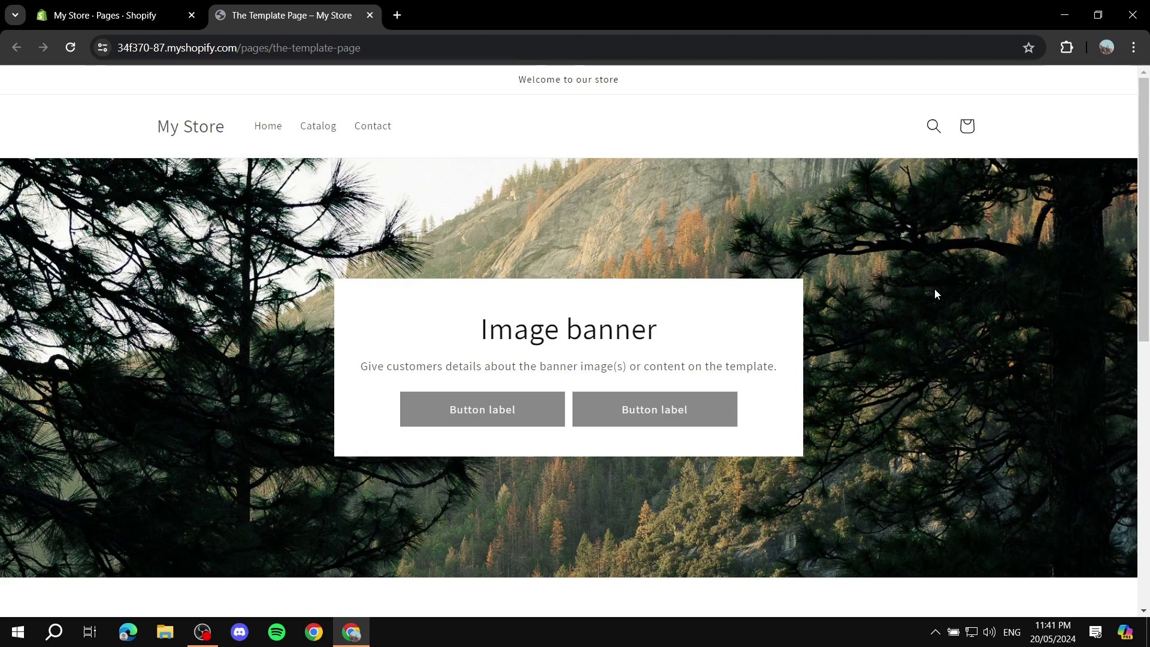
pyautogui.scroll(-9, 935, 289)
pyautogui.scroll(10, 601, 465)
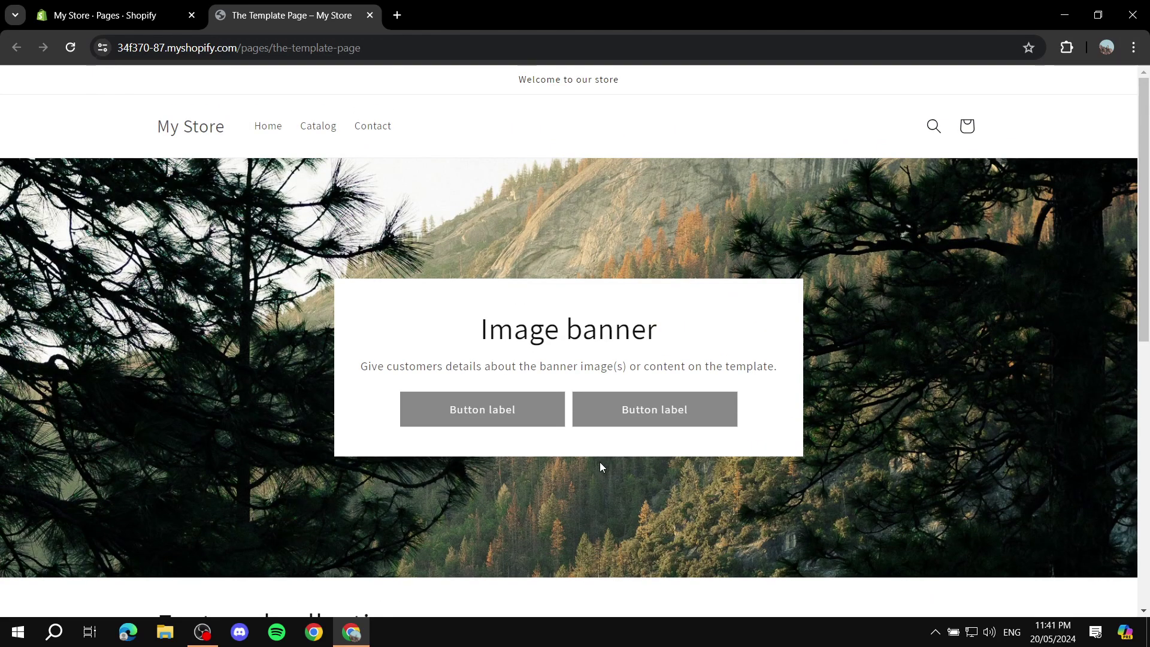
pyautogui.click(370, 15)
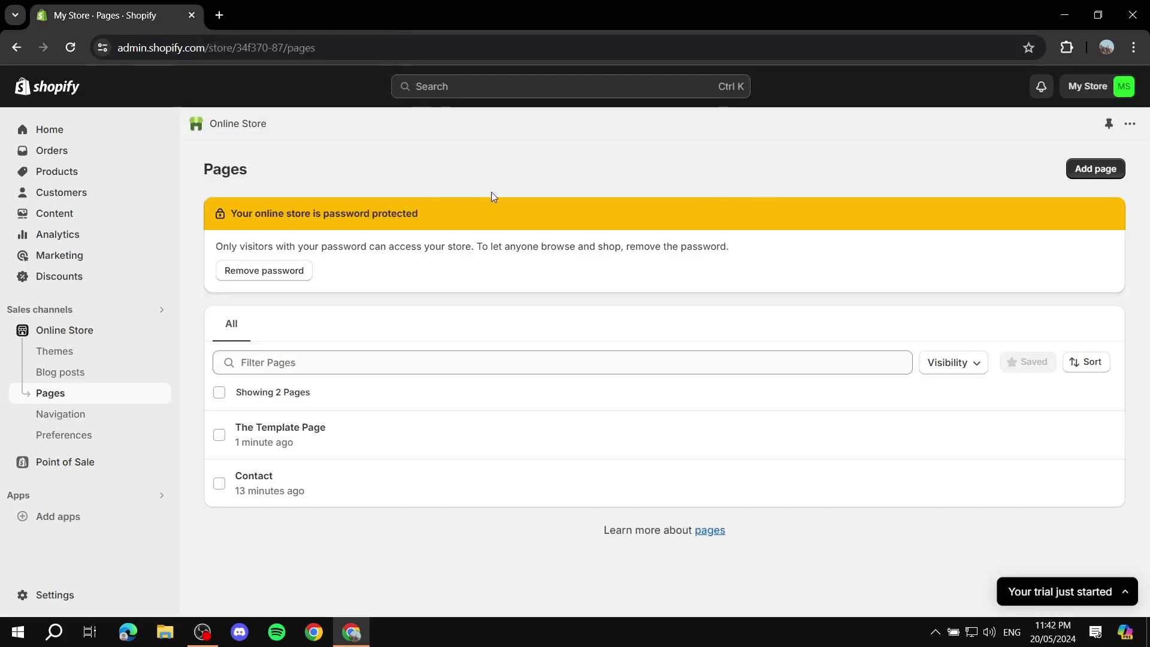